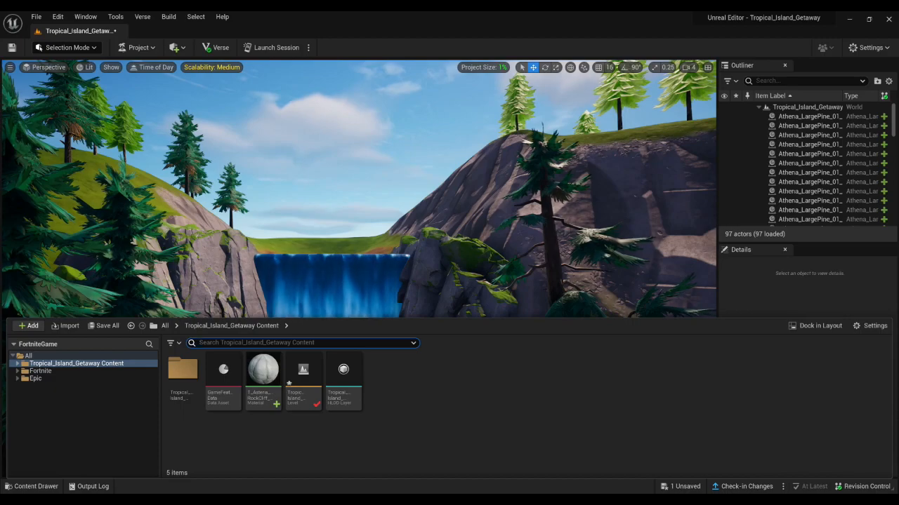
Create a Level Sequence named TropicalIslandSequence in the Tropical_Island_Getaway content folder and open it for editing
right_click(396, 400)
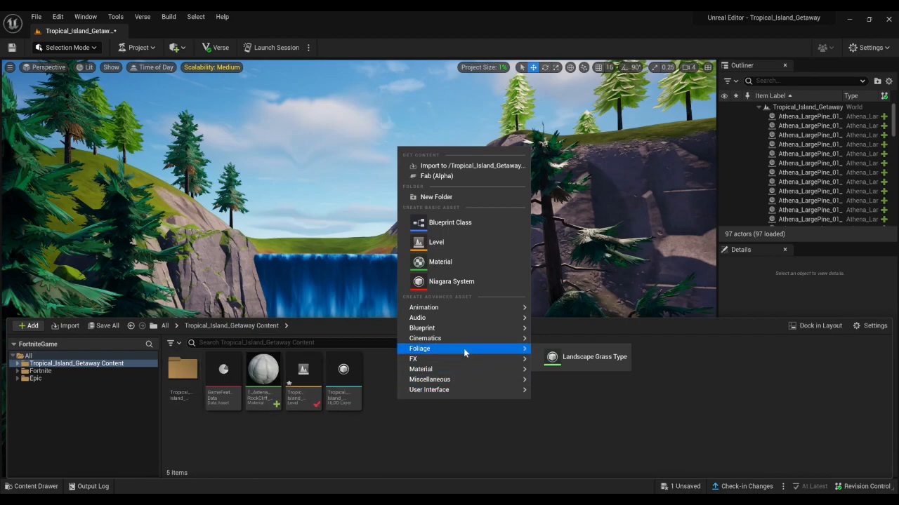
mouse_move(505, 340)
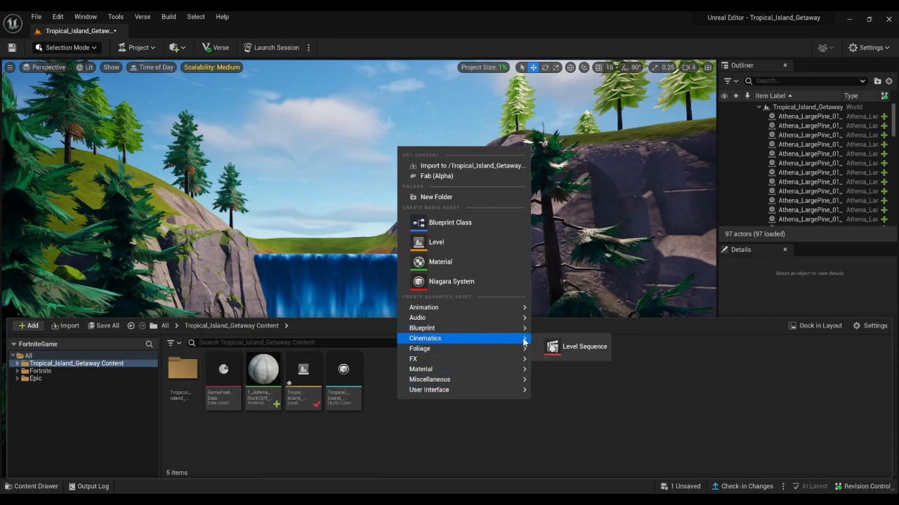
left_click(554, 347)
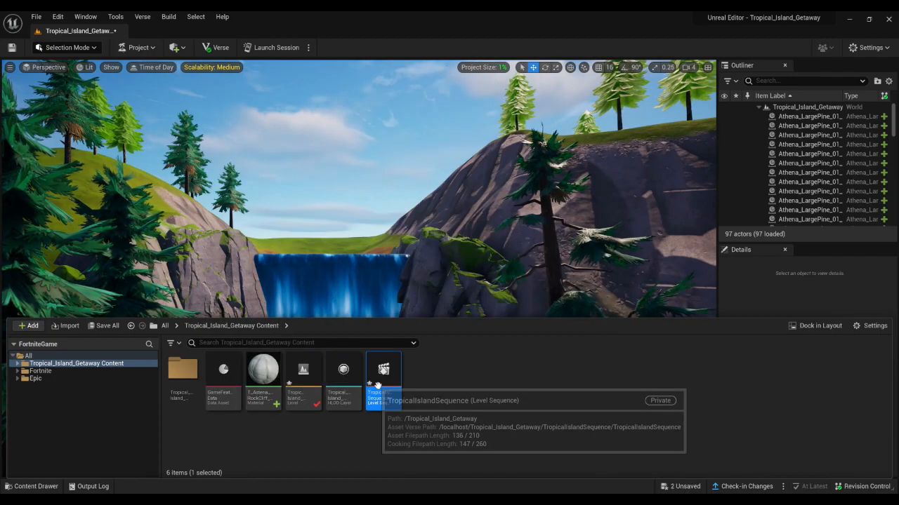
double_click(385, 380)
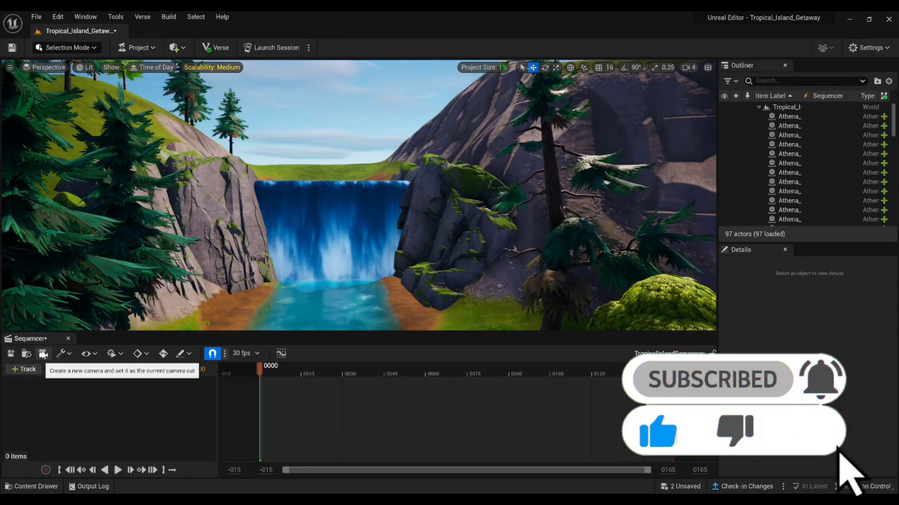
Add a cine camera to the sequence as the current camera cut and rename it Island_Camera
left_click(43, 354)
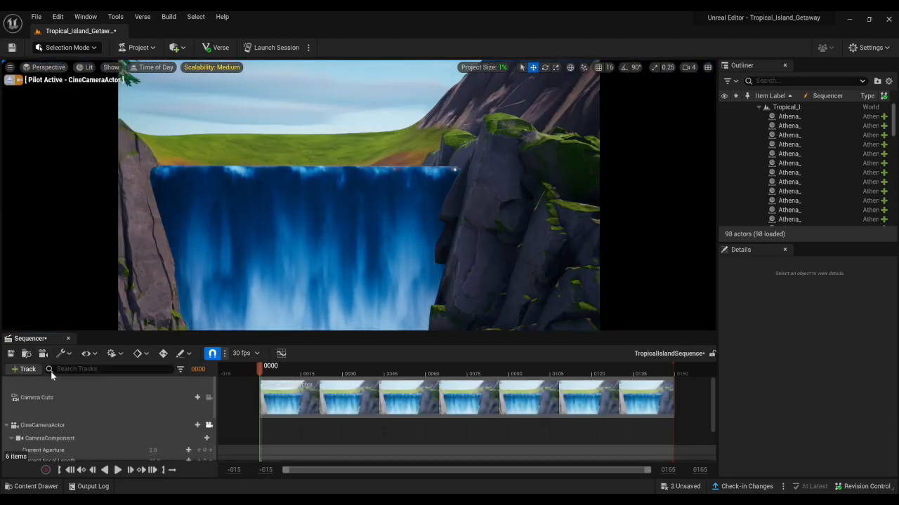
left_click(77, 425)
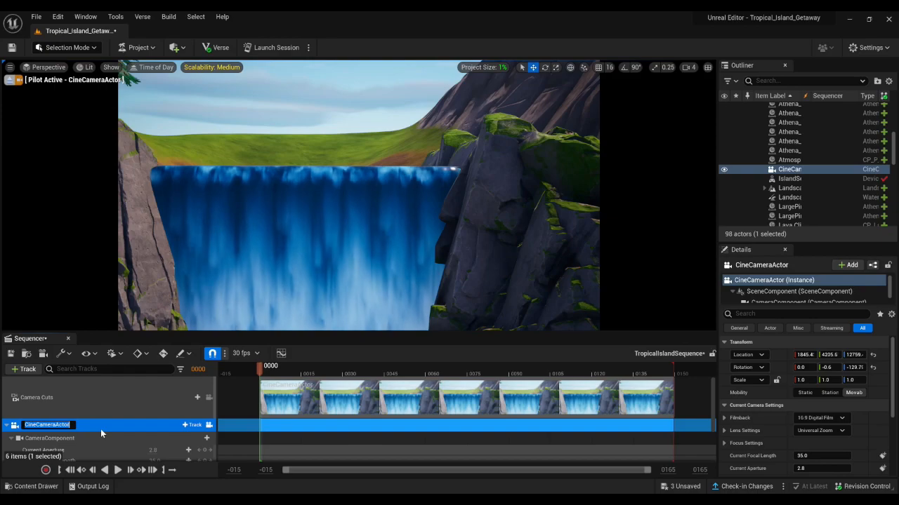
type("Island_Camera")
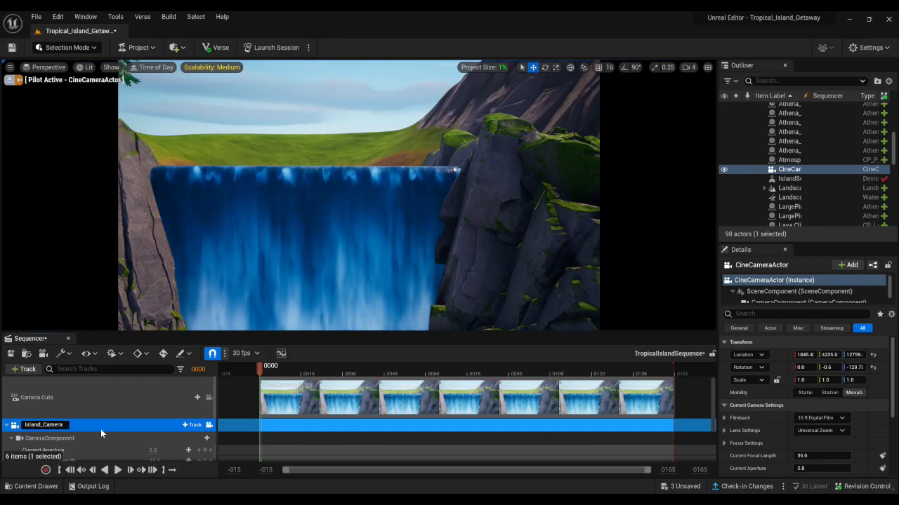
key("Return")
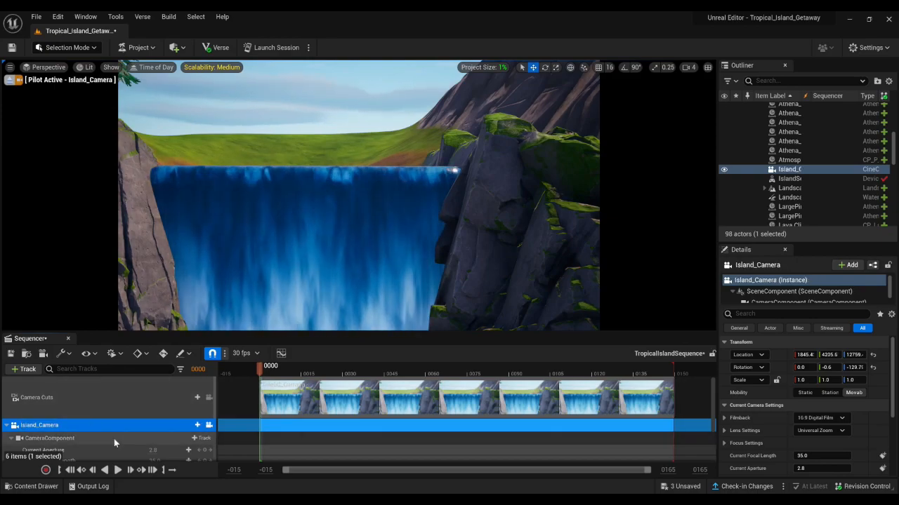
Widen Island_Camera's focal length to about 19.09, frame the river and waterfall, and key its Transform at frame 0
scroll(157, 421, "down", 2)
left_click_drag(157, 420, 135, 421)
key("w")
right_click_drag(359, 196, 383, 189)
key("d")
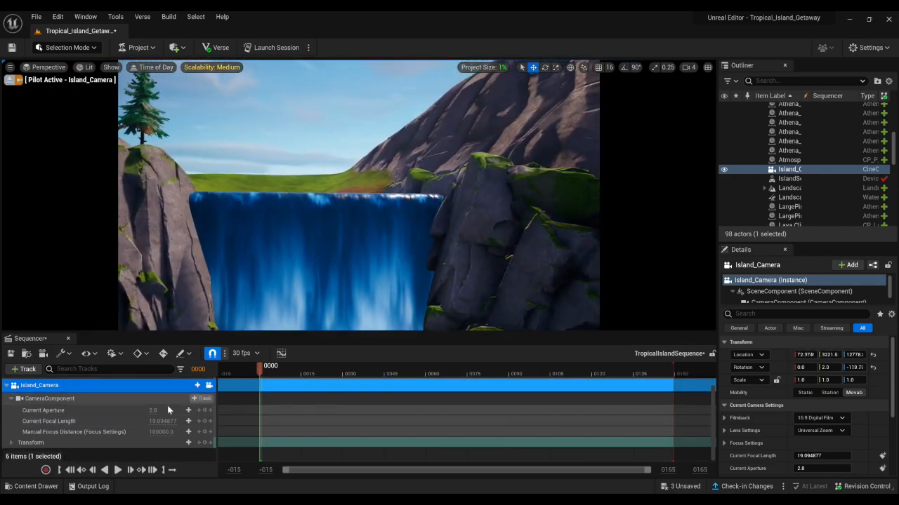
left_click(205, 444)
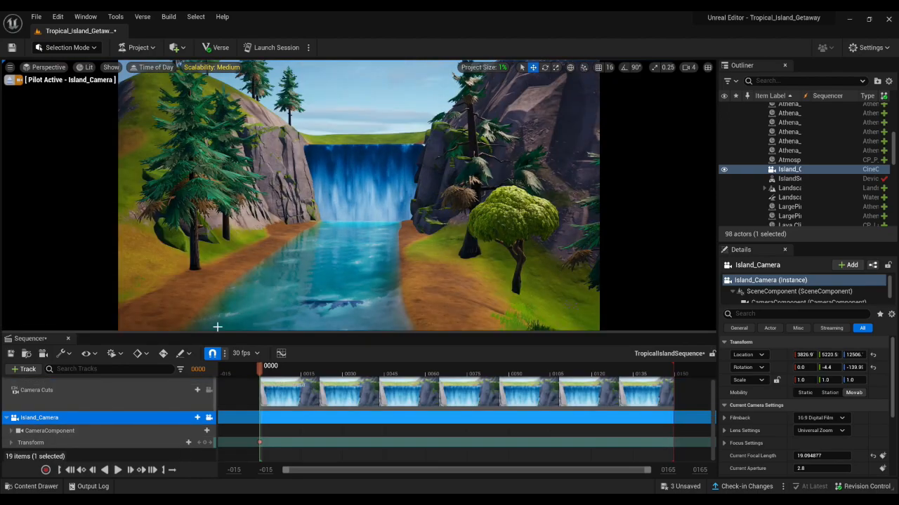
Search the Fortnite content for "seque" and place a Cinematic Sequence Device on the riverbank
left_click(34, 486)
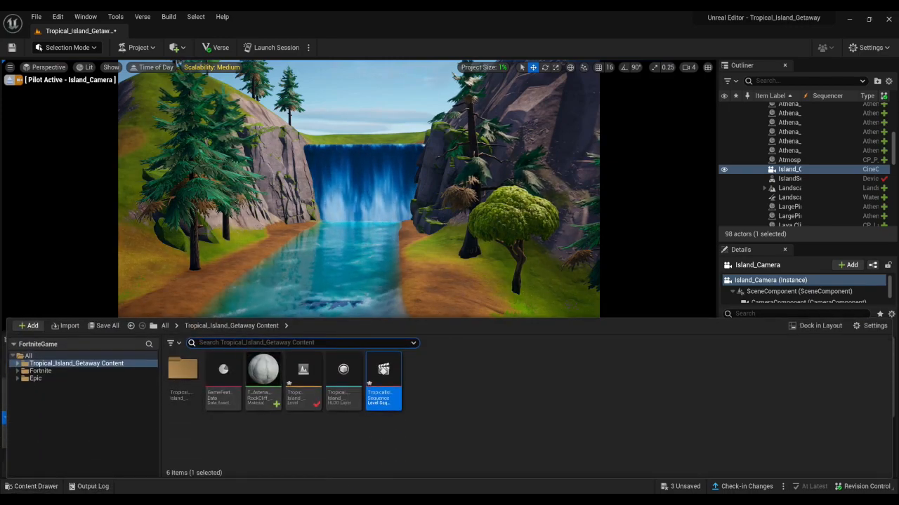
type("seque")
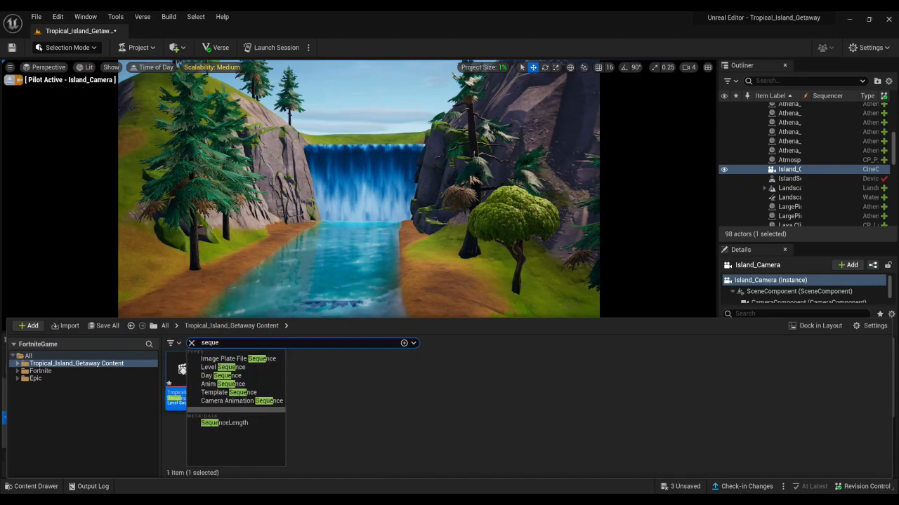
left_click(39, 372)
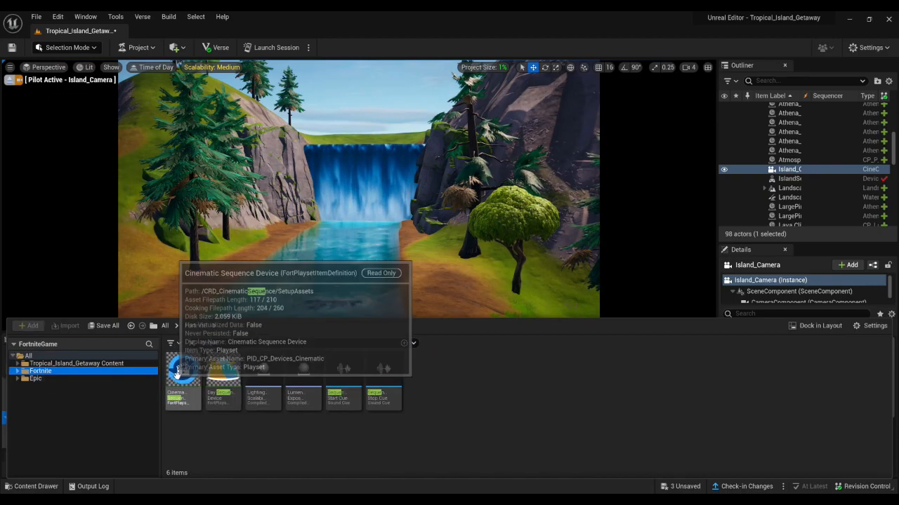
left_click_drag(187, 393, 506, 307)
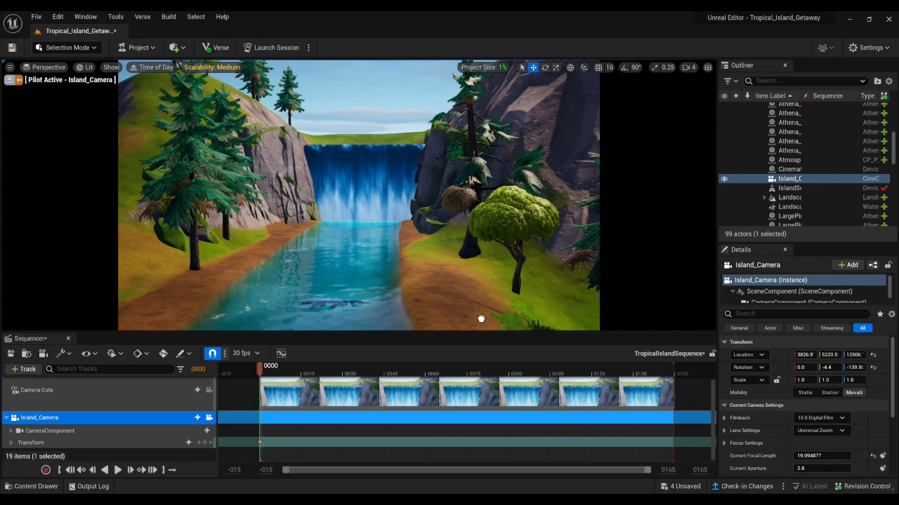
Focus on the Cinematic Sequence Device and raise it along its vertical axis above the riverbank
left_click(453, 316)
key("f")
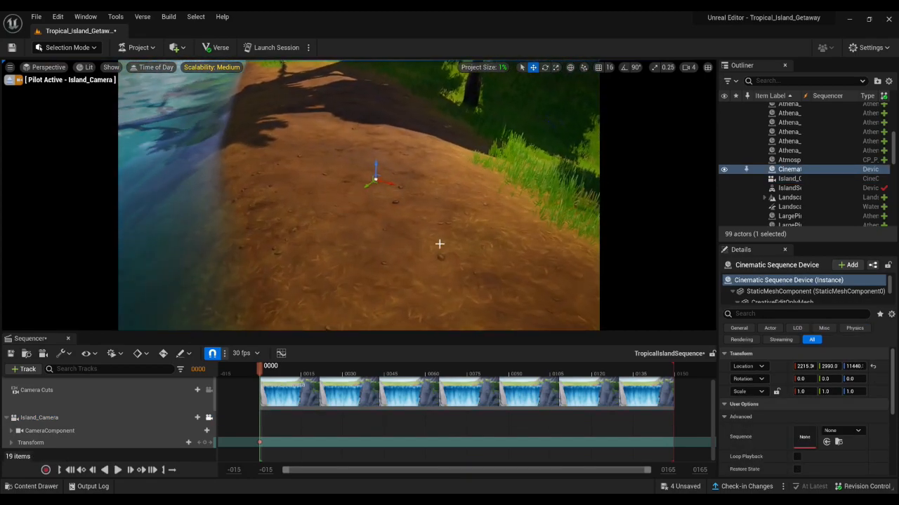
left_click_drag(377, 85, 377, 79)
right_click_drag(428, 176, 415, 133)
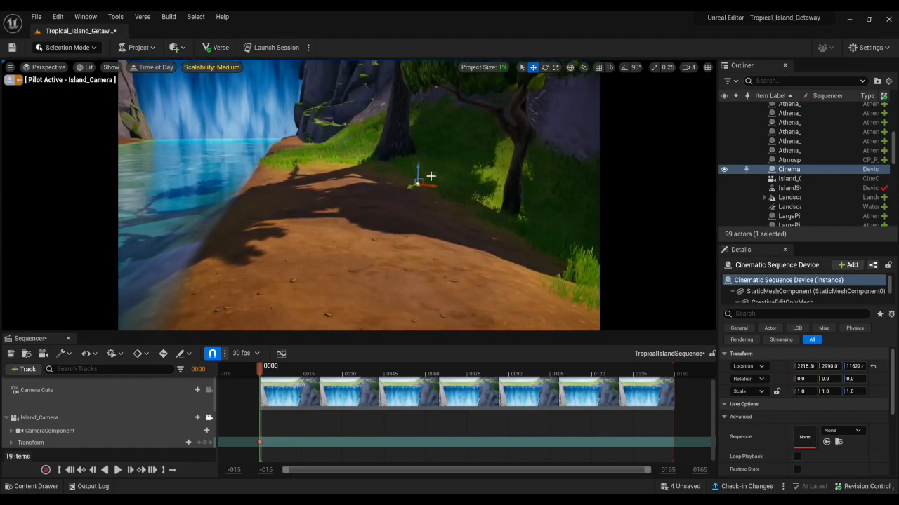
Save TropicalIslandSequence and close Sequencer
left_click(26, 355)
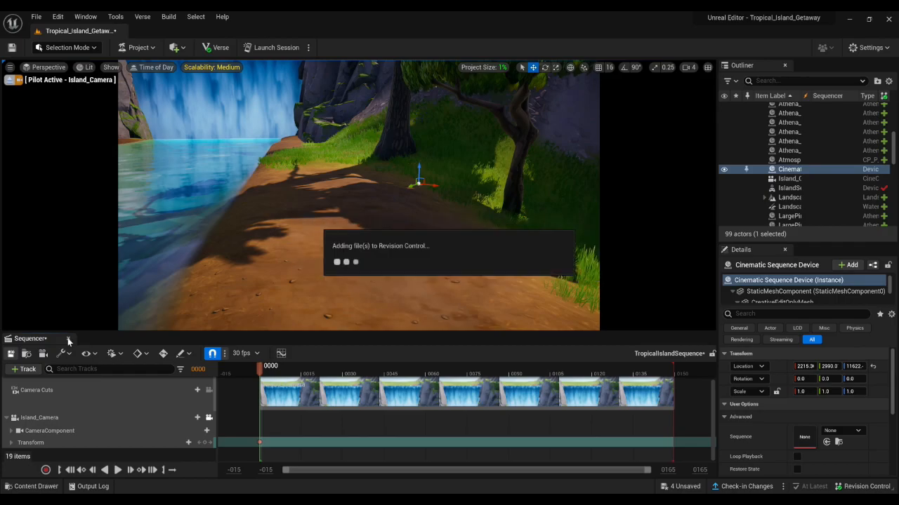
left_click(67, 339)
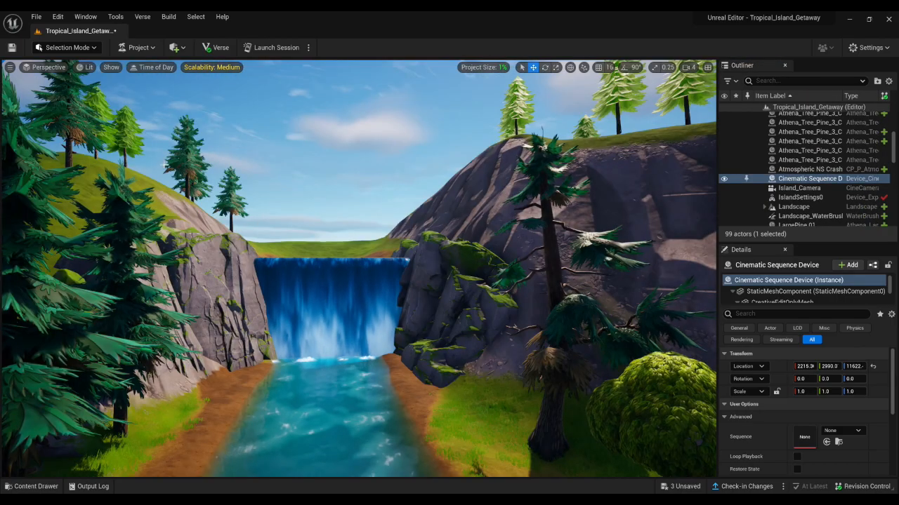
Filter the Outliner by "se", assign TropicalIslandSequence to the Cinematic Sequence Device and enable its Auto Play
key("w")
right_click_drag(358, 269, 415, 337)
key("s")
left_click(757, 80)
type("se")
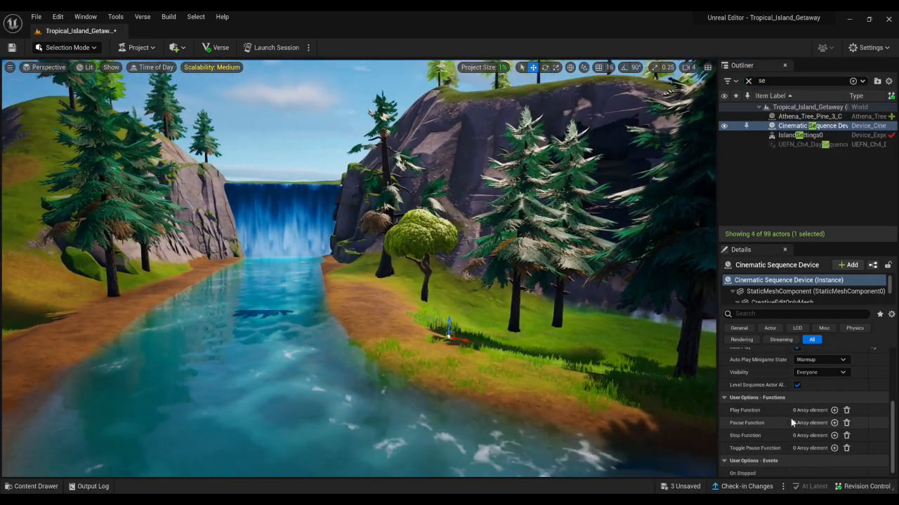
scroll(790, 418, "up", 2)
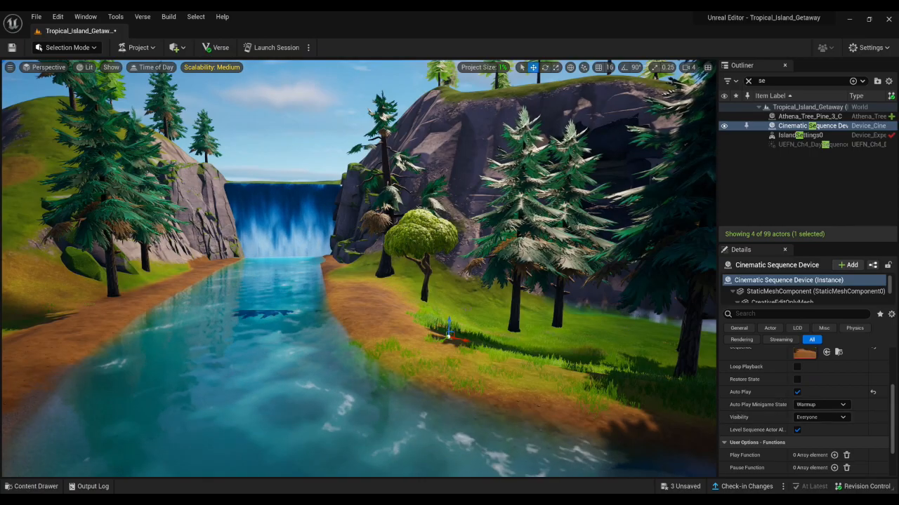
Examine the Cinematic Sequence Device in the level and review its Sequence, Auto Play, visibility and function options
key("w")
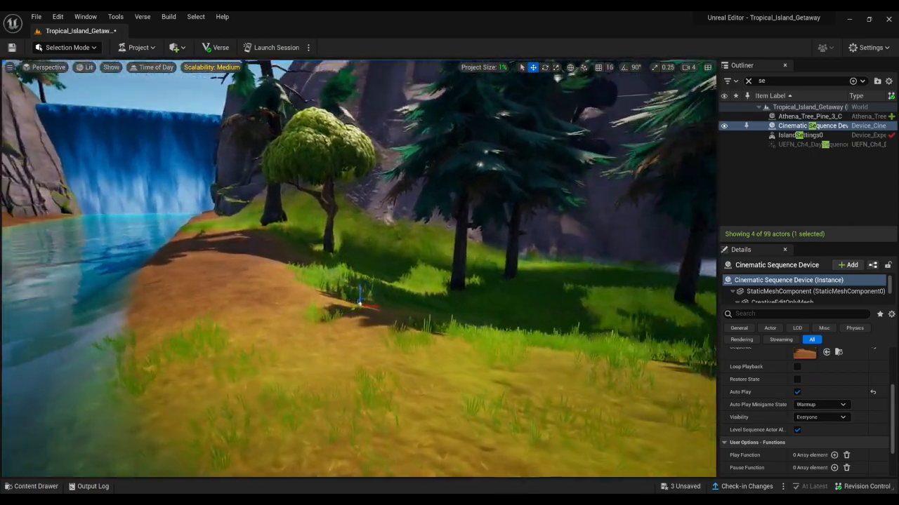
right_click_drag(457, 260, 457, 259)
key("s")
key("w")
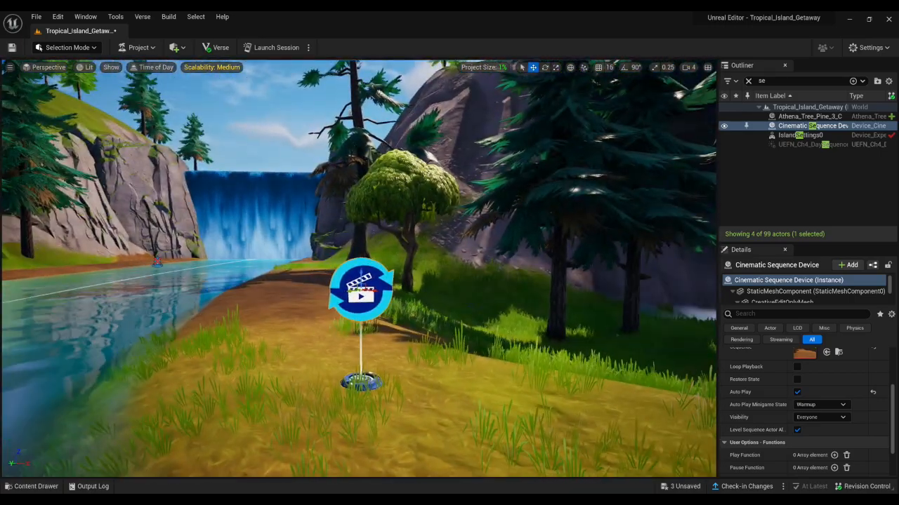
right_click_drag(457, 259, 457, 259)
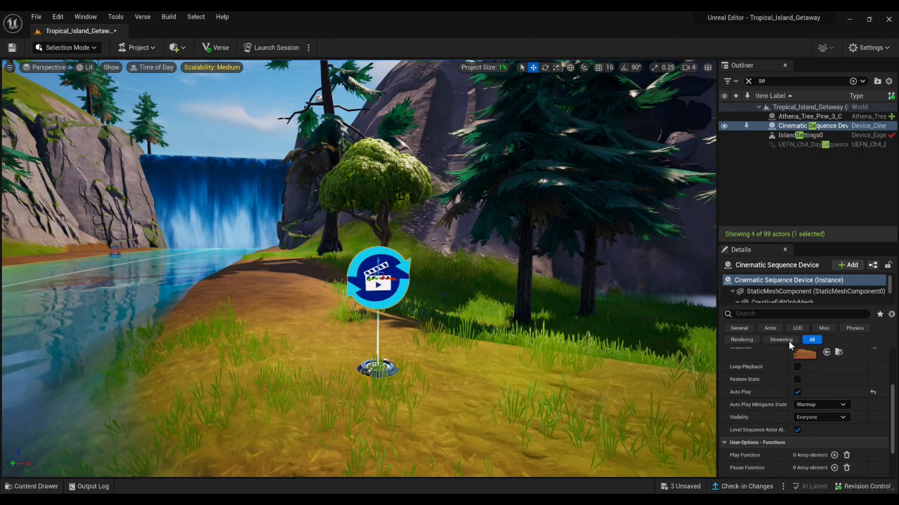
scroll(767, 365, "up", 3)
scroll(772, 401, "down", 2)
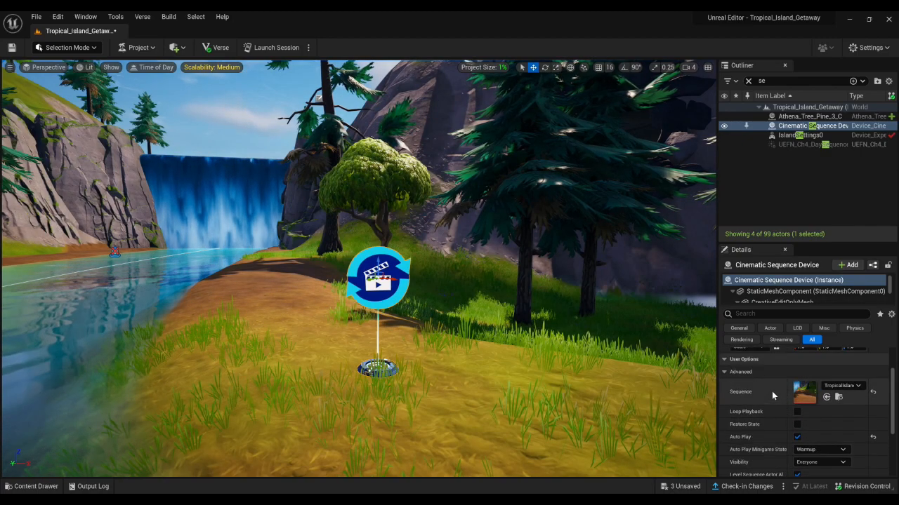
scroll(791, 405, "down", 3)
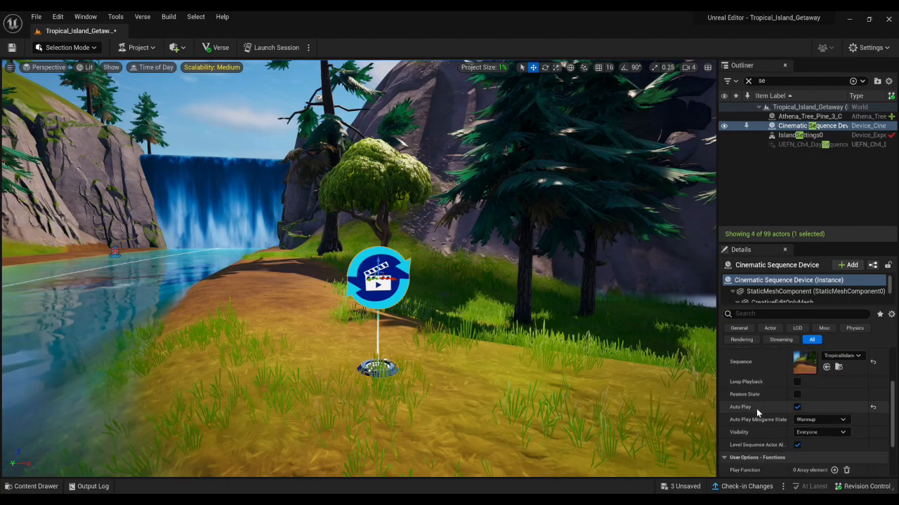
scroll(760, 413, "down", 3)
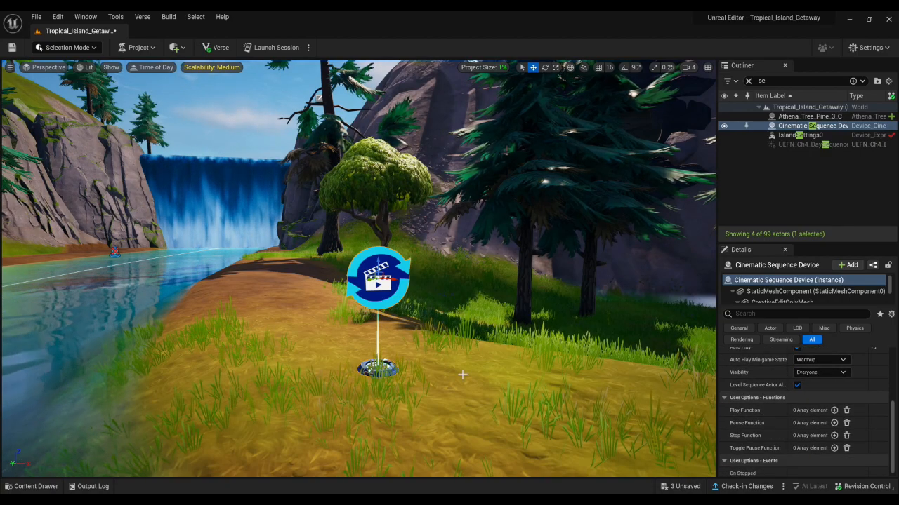
Select the Player Spawner and move it onto the riverbank beside the Cinematic Sequence Device
right_click_drag(300, 393, 571, 286)
key("s")
key("s")
key("w")
left_click(495, 325)
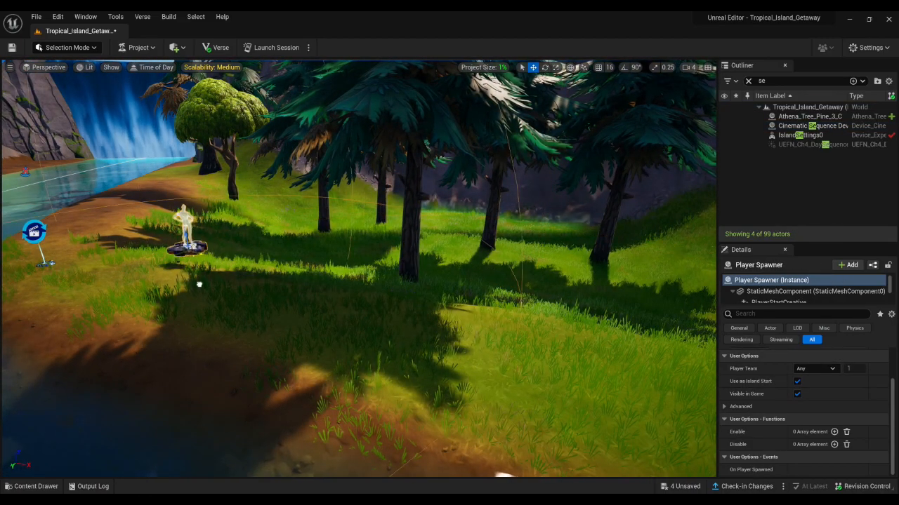
right_click_drag(138, 254, 182, 254)
key("w")
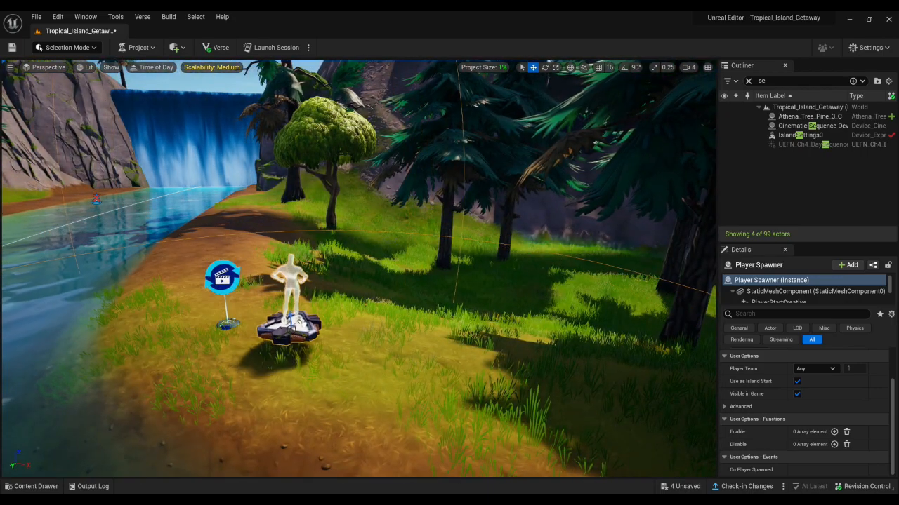
Place a Mutator Zone over the Player Spawner
key("w")
right_click_drag(181, 253, 205, 251)
key("s")
key("d")
right_click_drag(335, 320, 298, 318)
key("s")
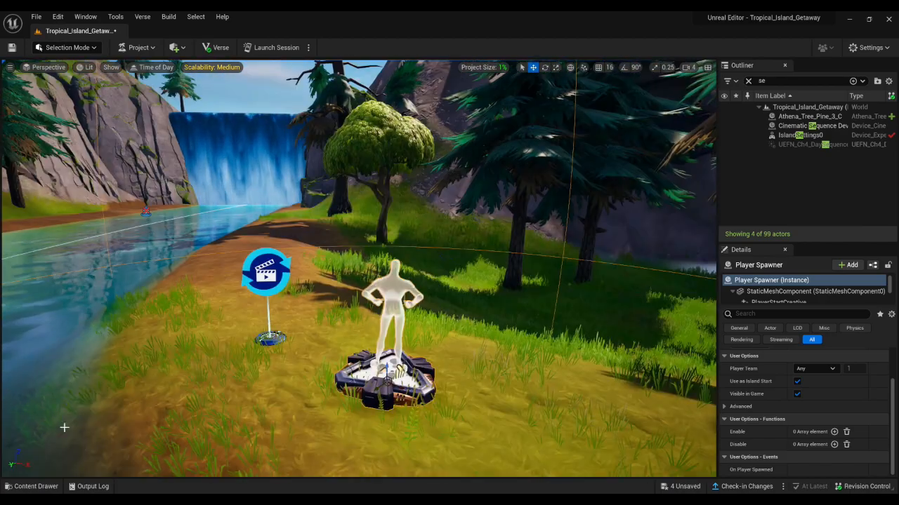
left_click(31, 486)
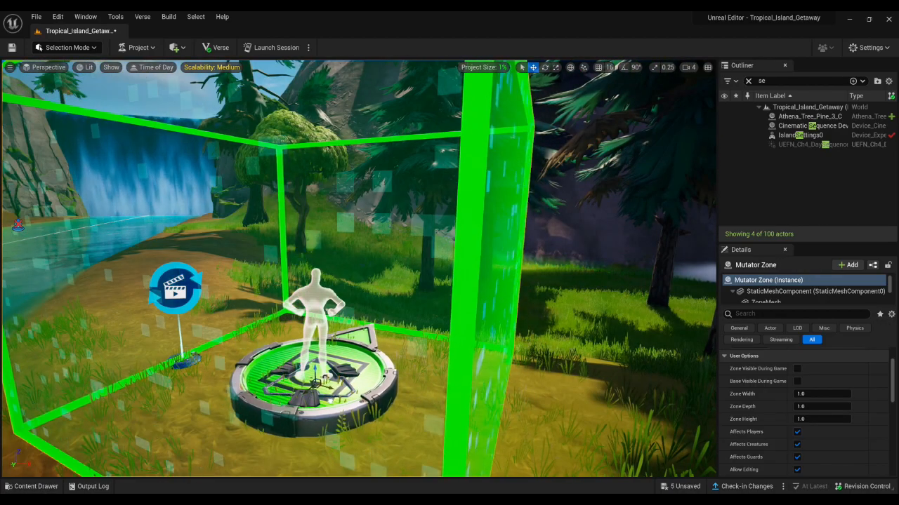
Lower the Mutator Zone so its base sinks below the ground while the zone still encloses the Player Spawner
key("a")
right_click_drag(384, 319, 406, 338)
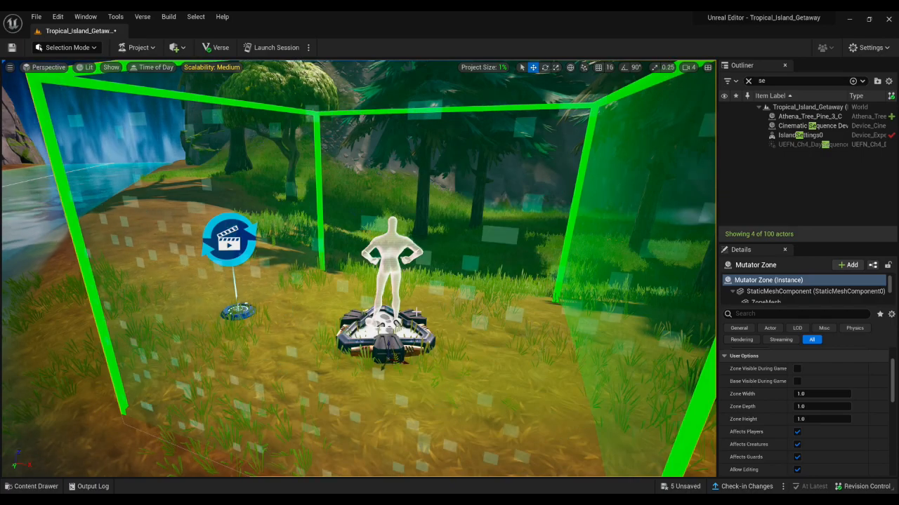
key("a")
mouse_move(391, 344)
right_mouse_down()
mouse_move(409, 391)
mouse_move(413, 357)
mouse_move(393, 350)
right_mouse_up()
key("d")
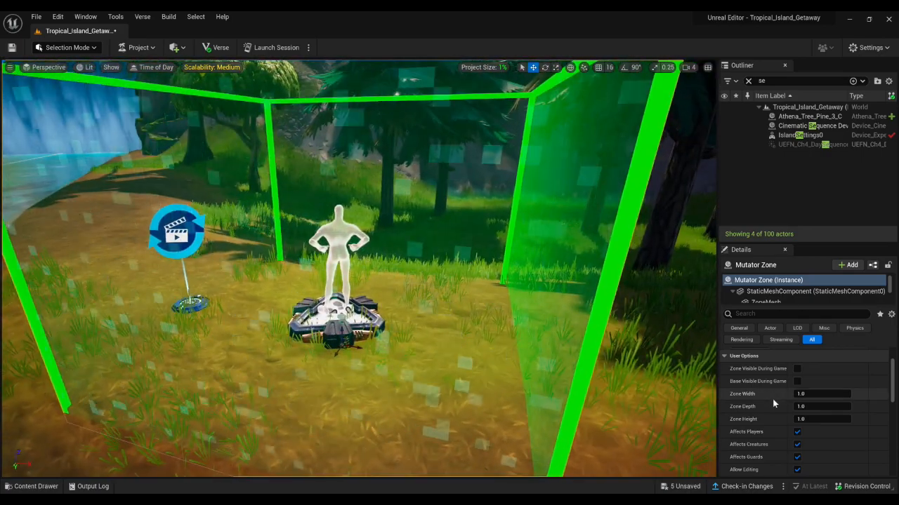
Turn off Enable VFX on the Mutator Zone and set its Movement Multiplier to 0.0
scroll(756, 421, "down", 6)
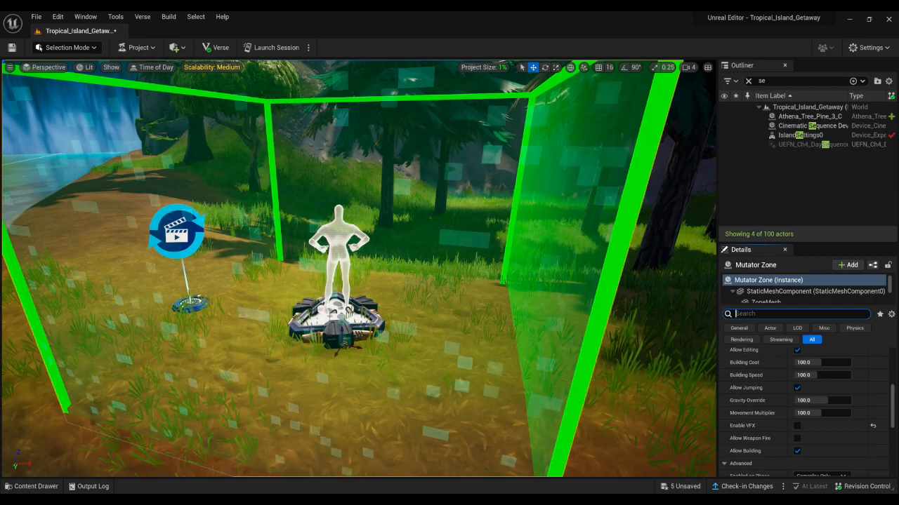
type("ve")
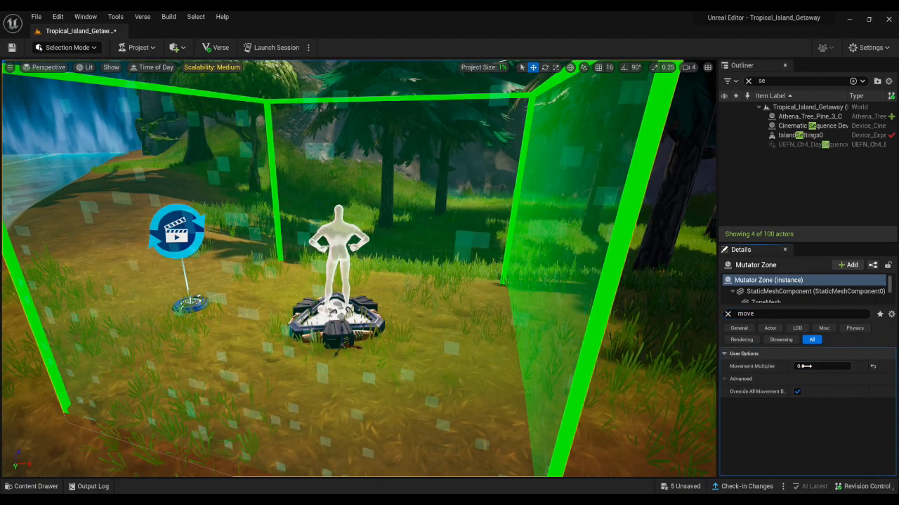
right_click_drag(644, 412, 618, 362)
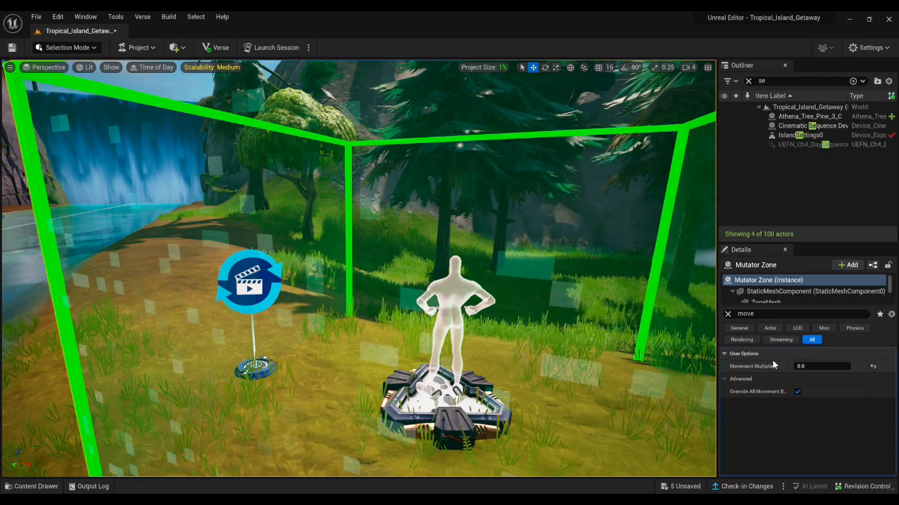
Turn off Allow Jumping on the Mutator Zone and clear the property filter
left_click(783, 313)
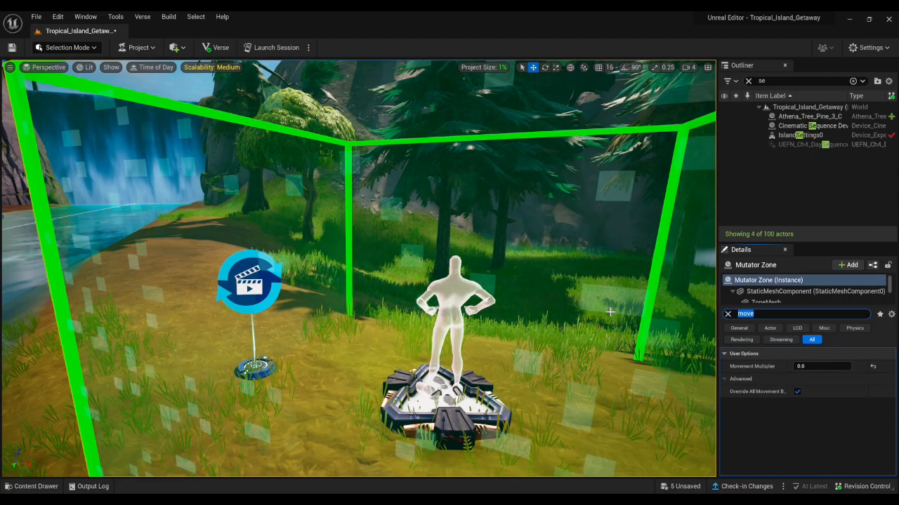
type("jump")
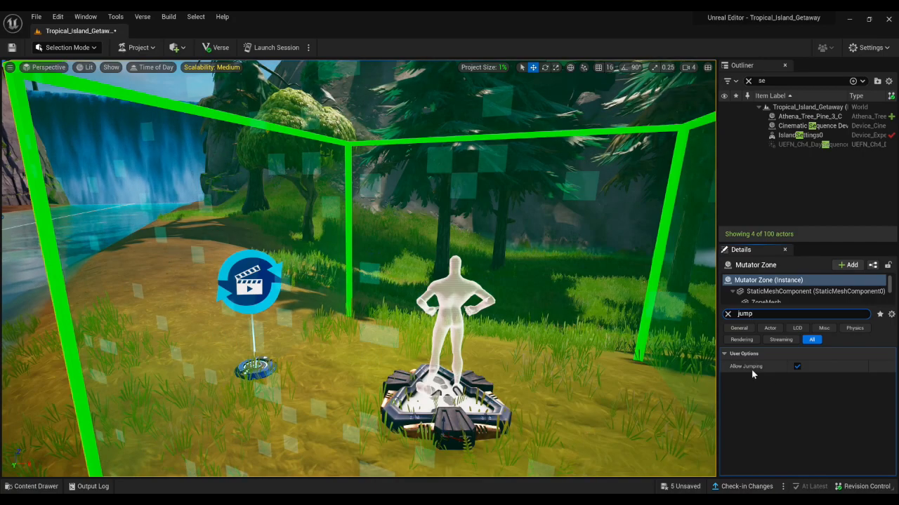
left_click(797, 365)
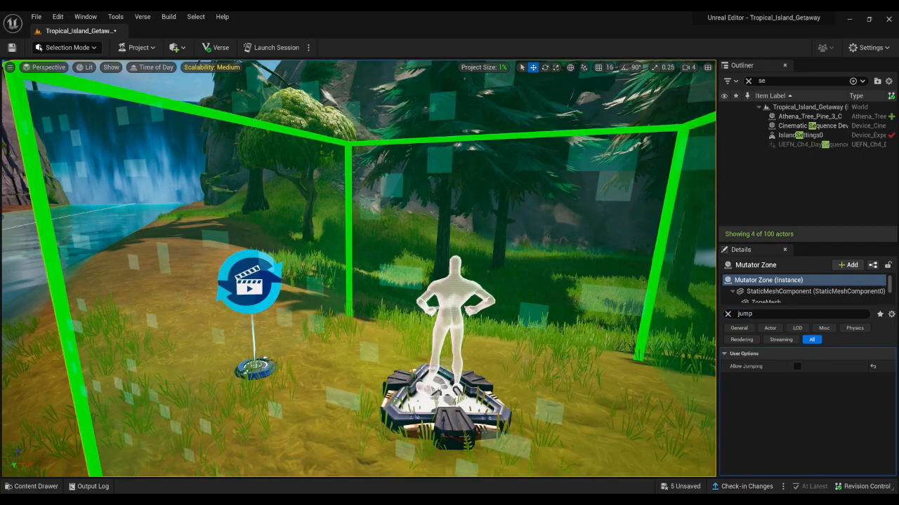
right_click_drag(618, 294, 653, 285)
left_click(728, 314)
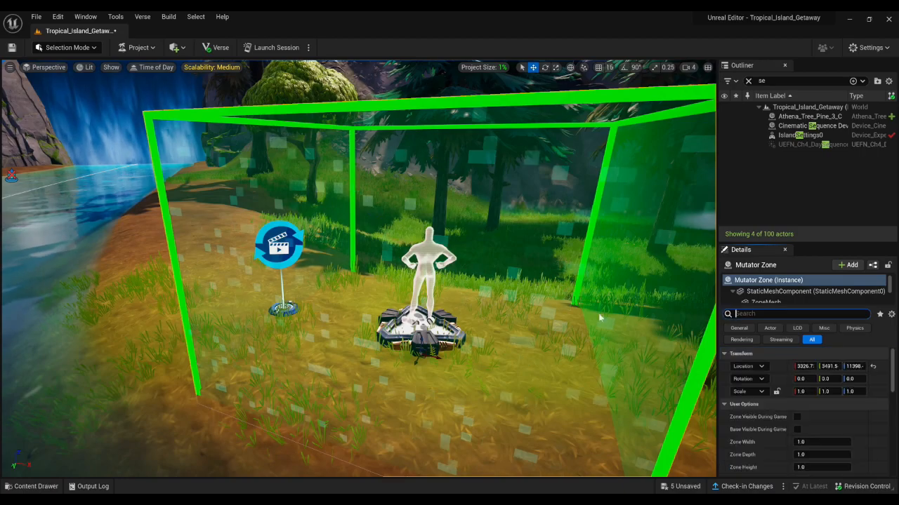
right_click_drag(421, 281, 394, 263)
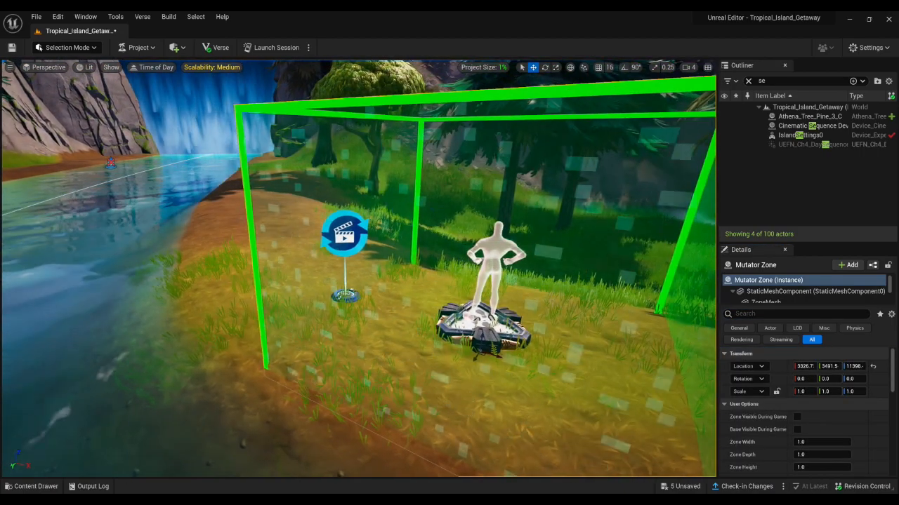
Open the TropicalIslandSequence level sequence from the Tropical_Island_Getaway Content folder
left_click(33, 485)
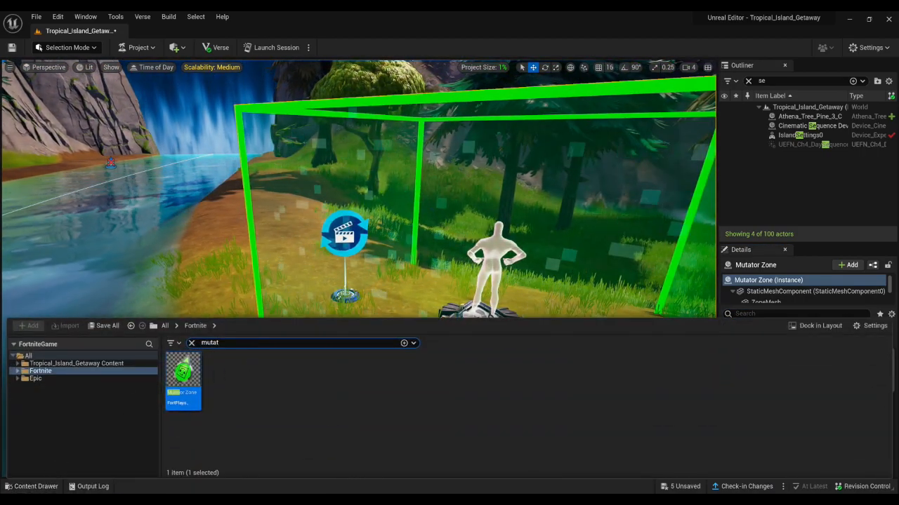
key("BackSpace")
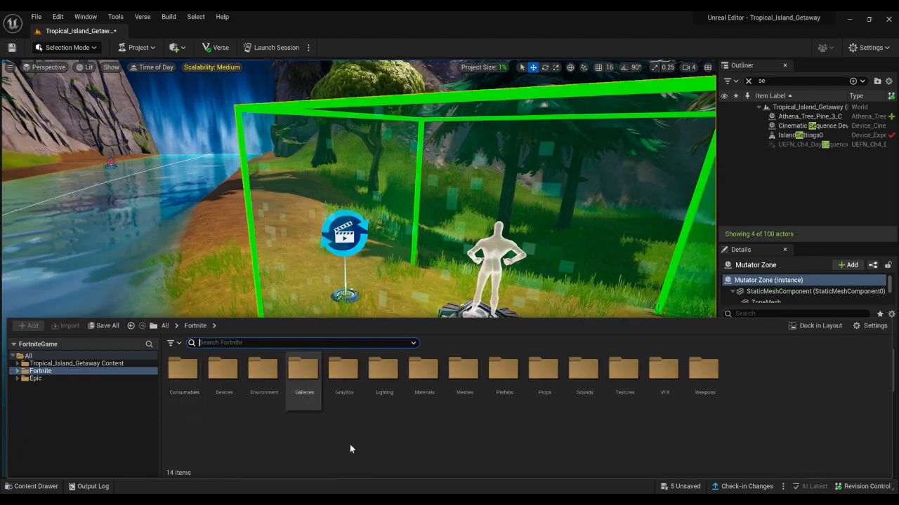
left_click(104, 365)
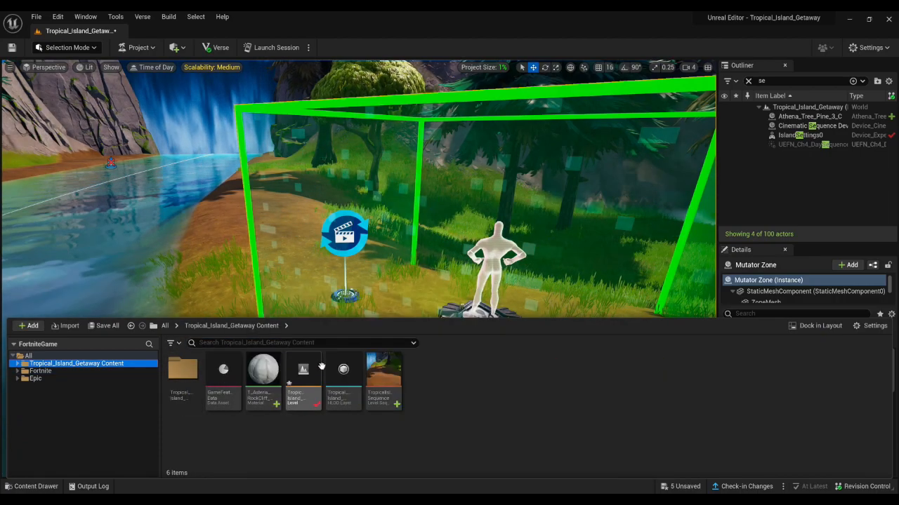
double_click(344, 378)
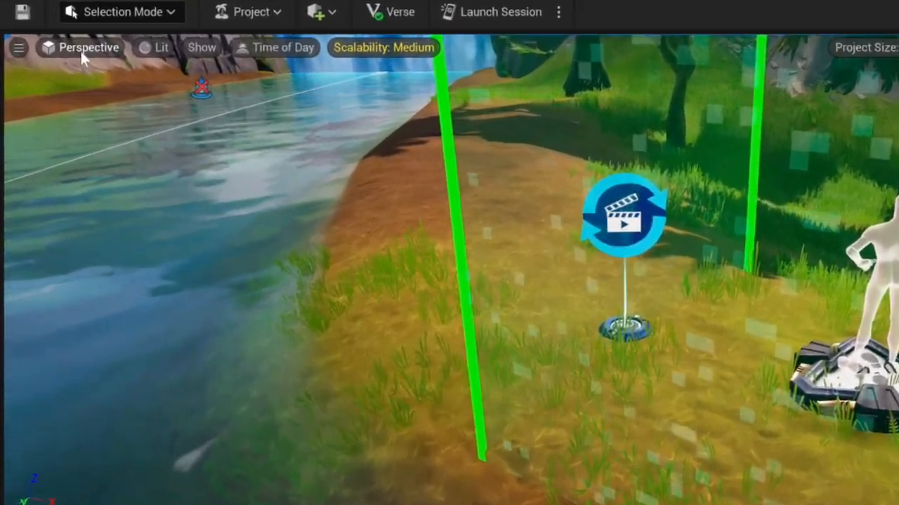
Look through and pilot Island_Camera, turning its view around the waterfall
left_click(50, 68)
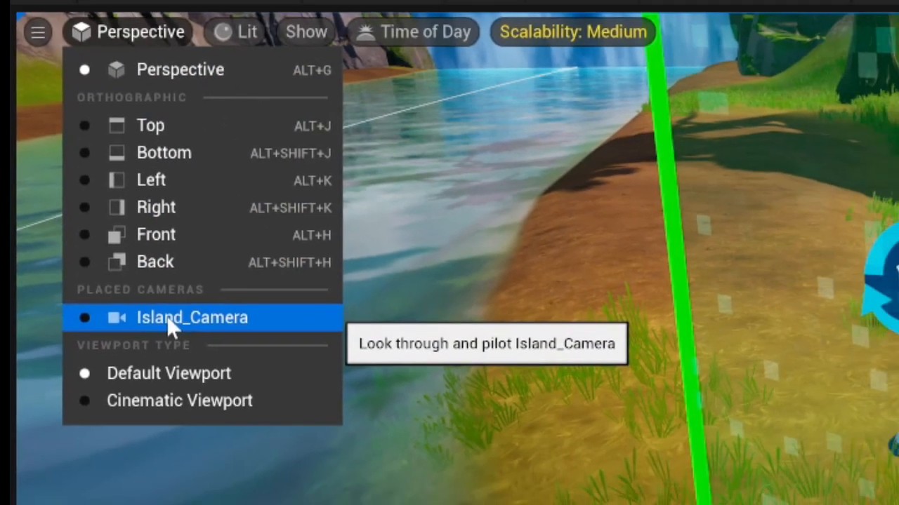
left_click(169, 361)
right_click_drag(720, 325, 772, 320)
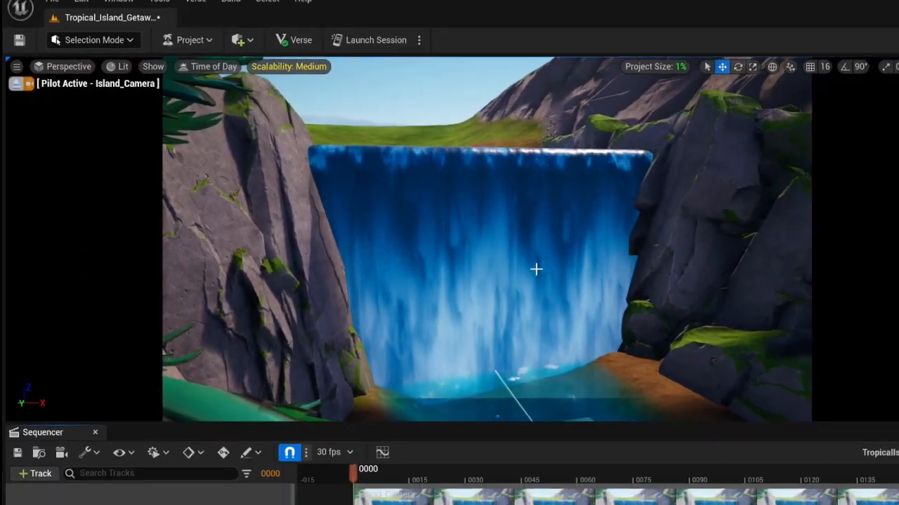
right_click_drag(477, 245, 348, 253)
scroll(98, 412, "down", 2)
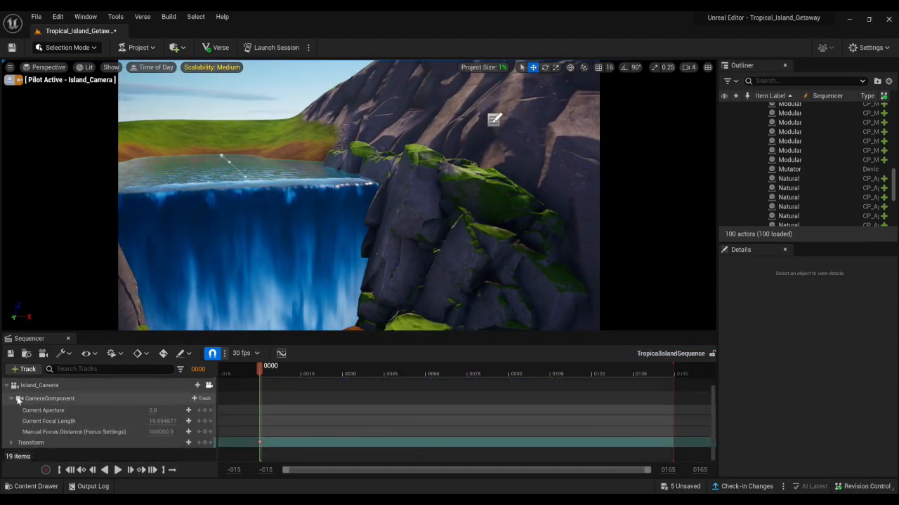
Collapse the Island_Camera tracks in the sequence and add a Fade Track
left_click(11, 409)
left_click(7, 418)
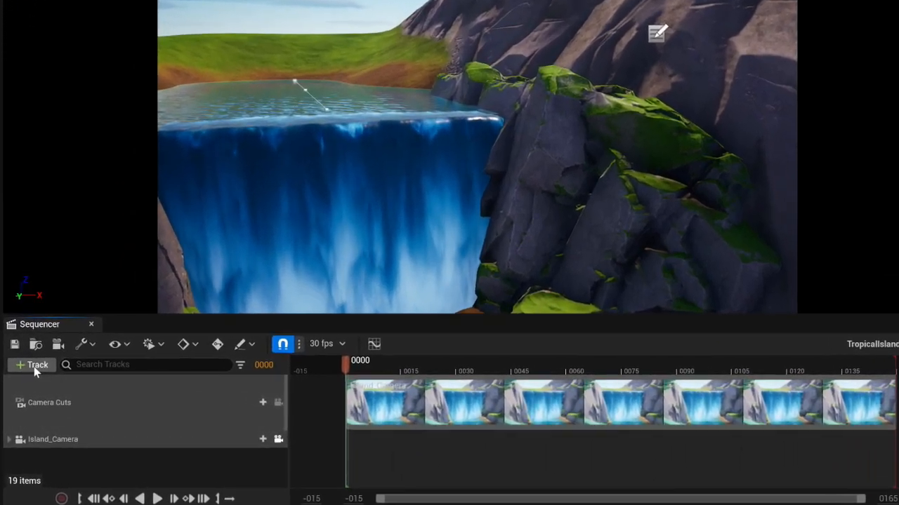
left_click(34, 366)
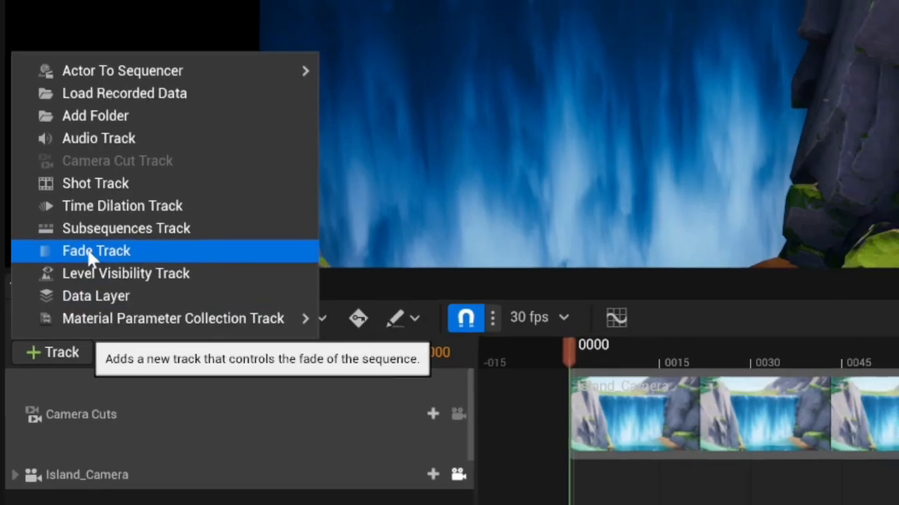
left_click(96, 243)
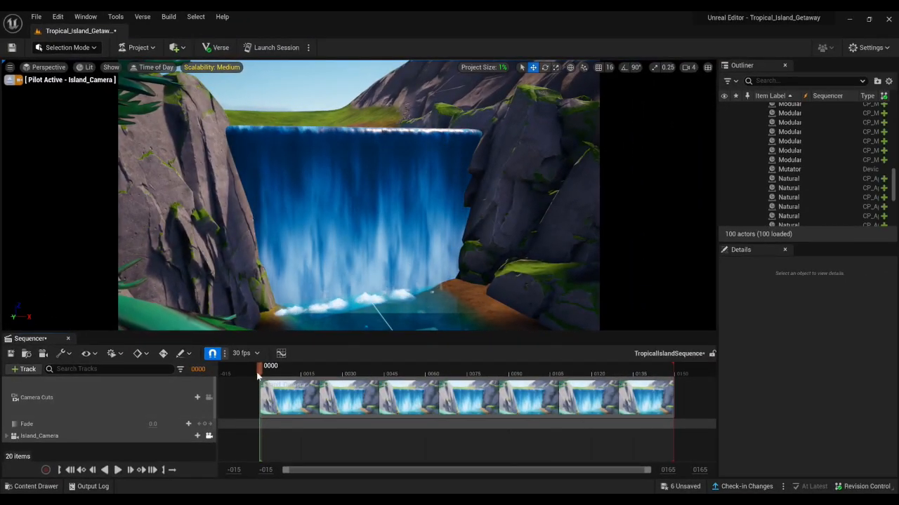
Raise the Fade to black at the sequence start and key it down to about -0.1 at frame 41
left_click(257, 378)
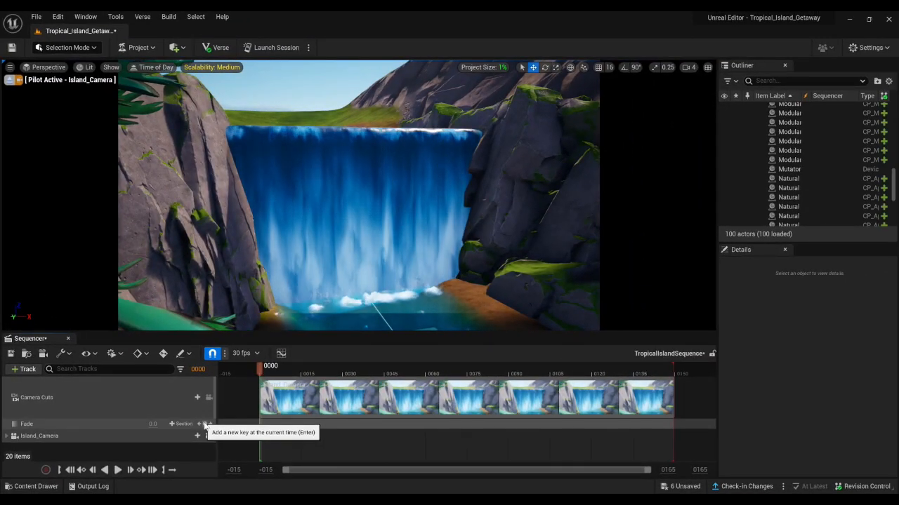
left_click_drag(153, 424, 175, 424)
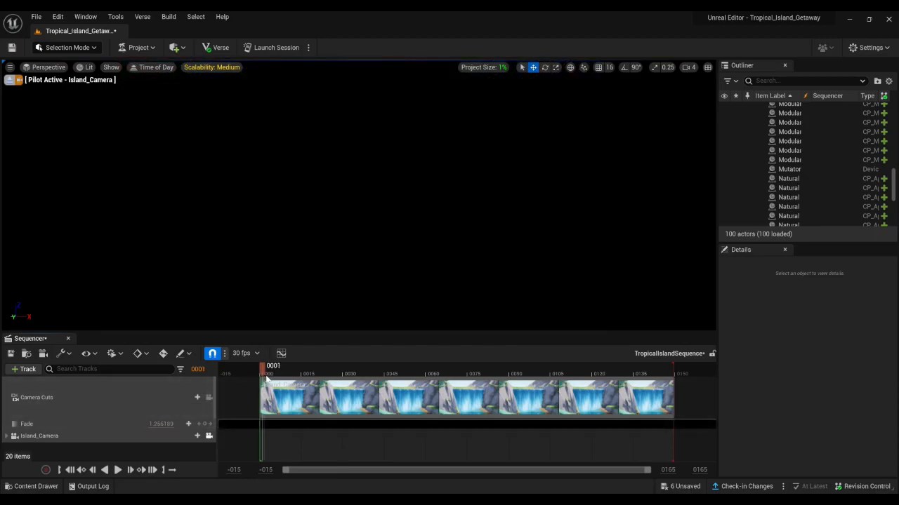
left_click_drag(325, 379, 373, 379)
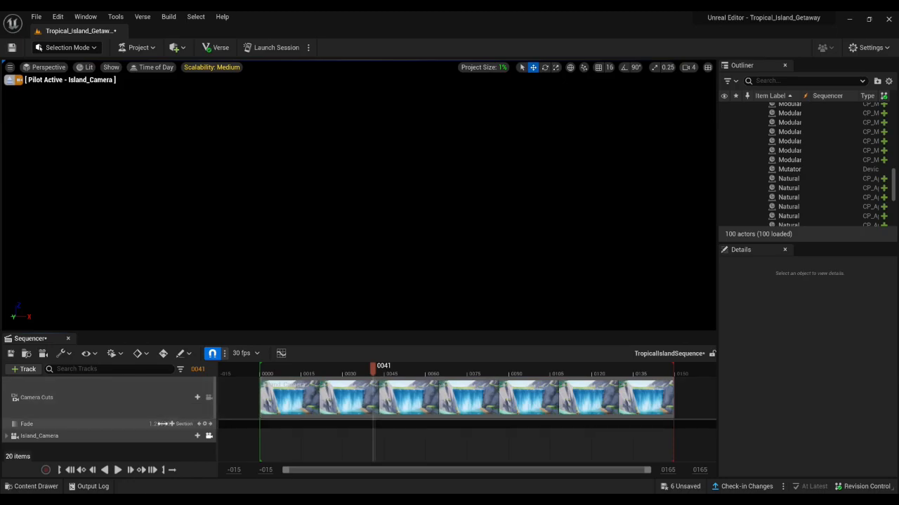
mouse_move(157, 424)
left_mouse_down()
mouse_move(126, 424)
mouse_move(172, 424)
left_mouse_up()
left_click(204, 424)
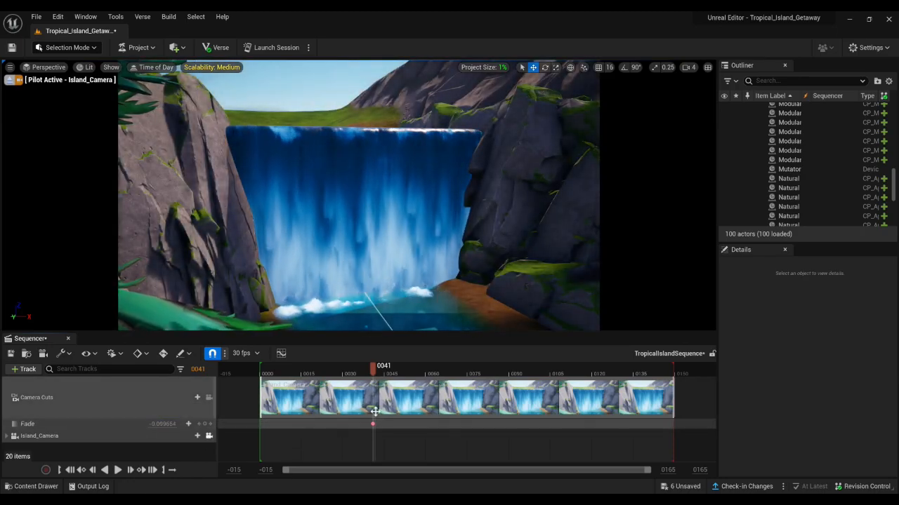
Return to frame 0 and key the Fade to full black there
left_click(344, 372)
left_click_drag(263, 367, 260, 367)
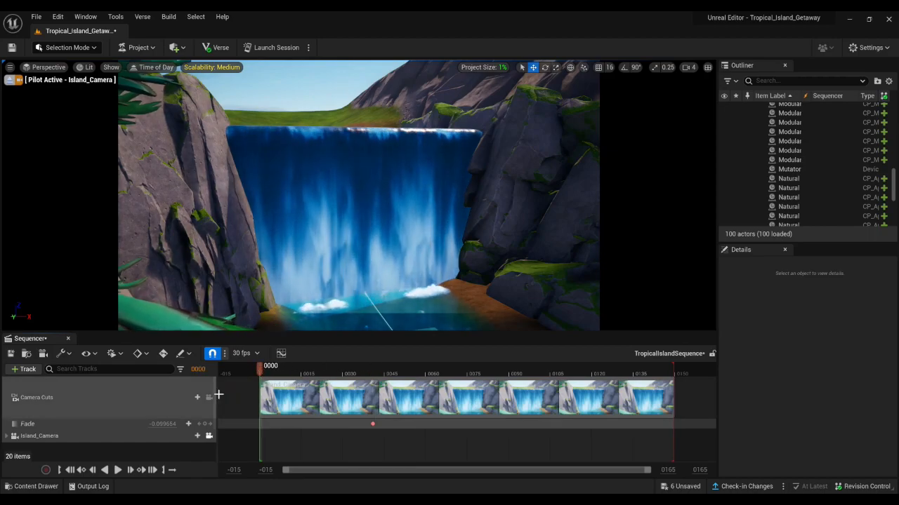
left_click_drag(171, 424, 211, 424)
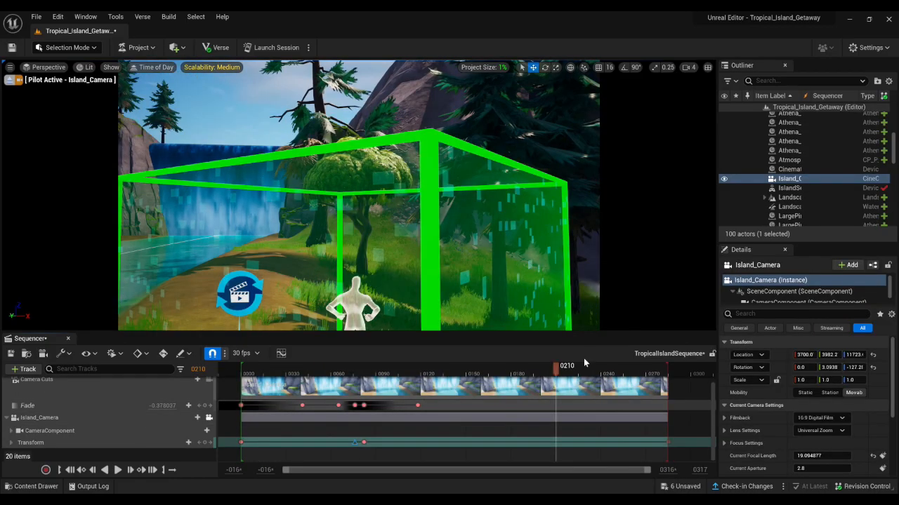
Tilt Island_Camera up behind the Player Spawner at the end of the sequence, and save and close the level sequence
left_click_drag(554, 370, 232, 379)
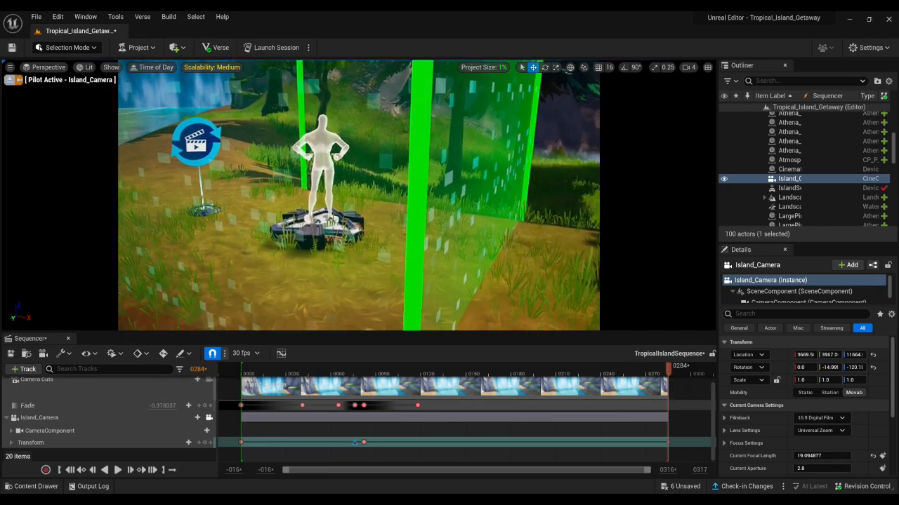
right_click_drag(359, 195, 346, 171)
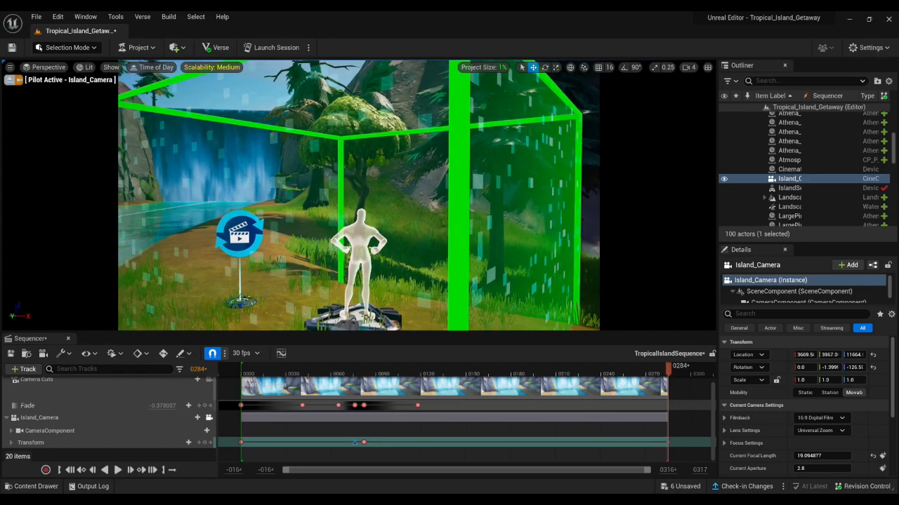
left_click(12, 356)
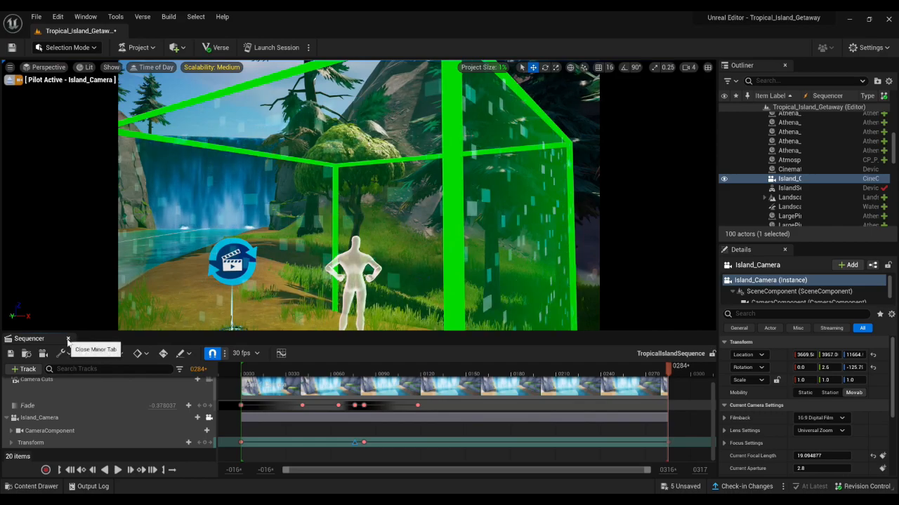
left_click(68, 340)
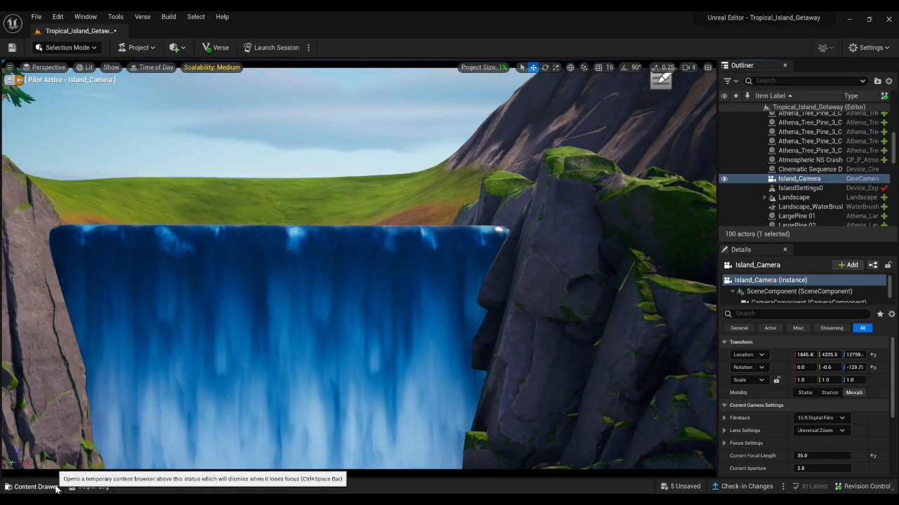
Create a Blueprint Class named Cam with CameraShakeBase as parent in the Tropical_Island_Getaway Content folder
left_click(31, 486)
left_click(294, 444)
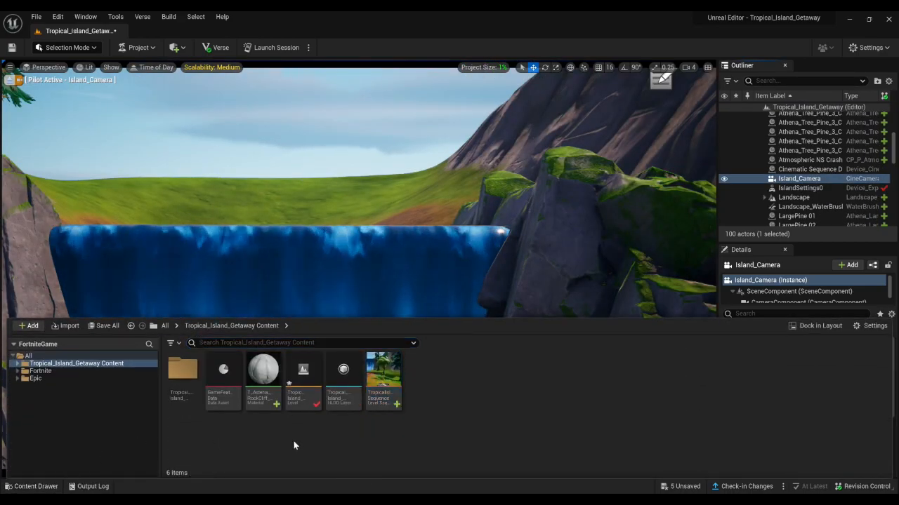
right_click(441, 395)
mouse_move(468, 363)
mouse_move(491, 320)
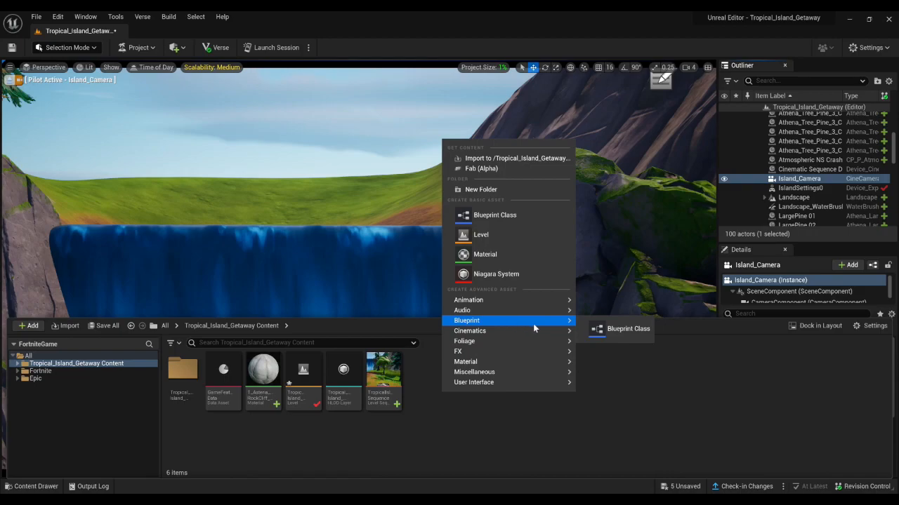
left_click(603, 330)
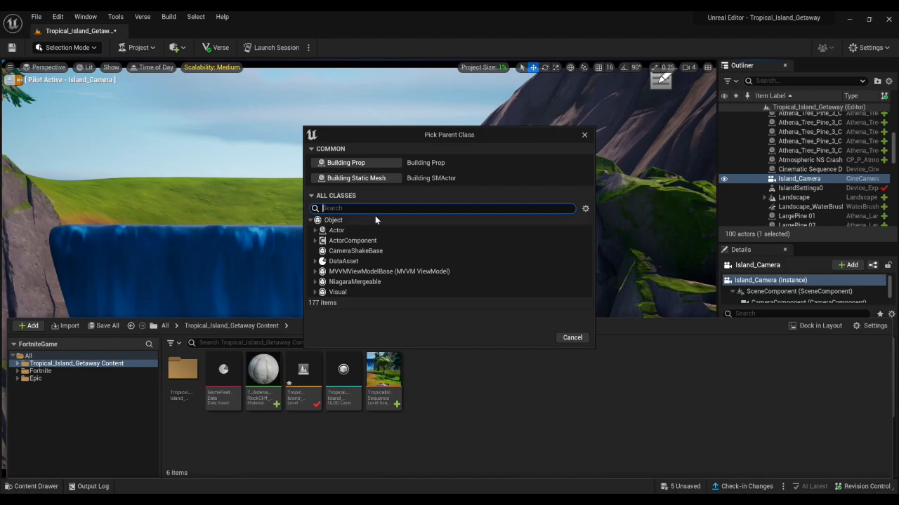
left_click(337, 251)
left_click(535, 338)
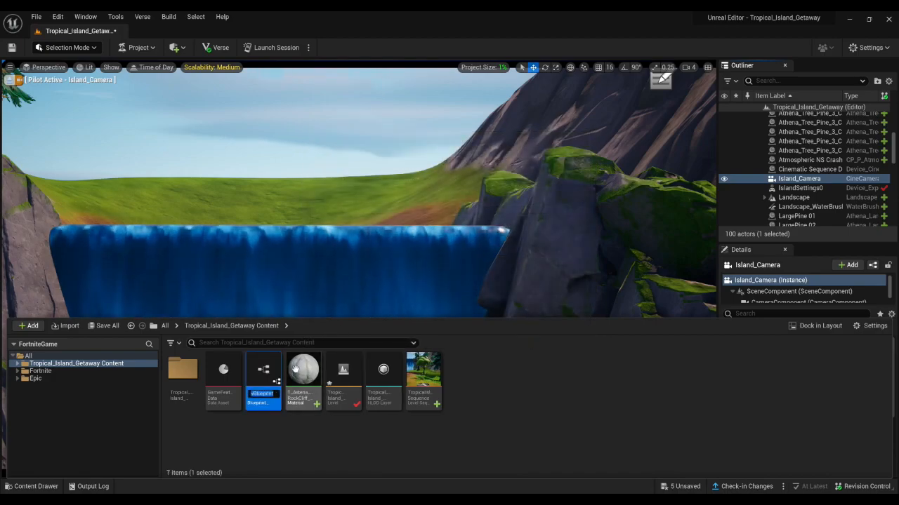
type("Cam")
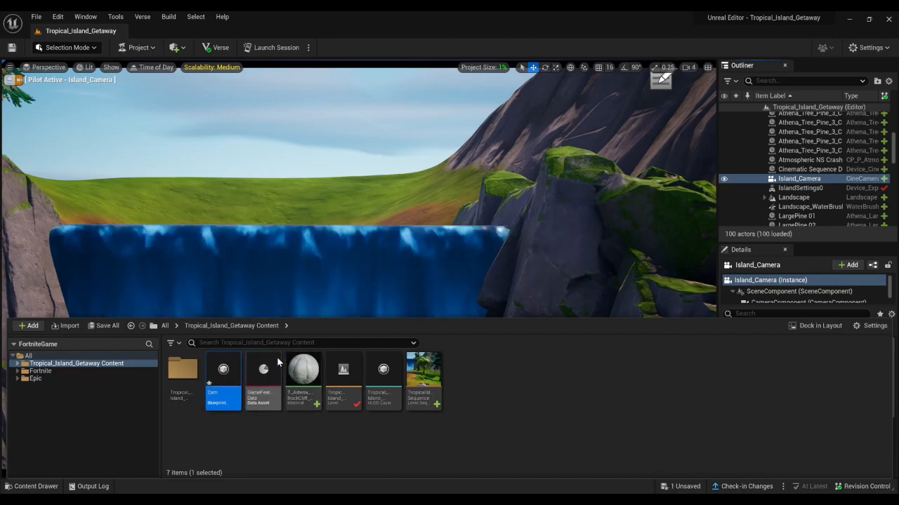
Rename the Cam blueprint to Camshake1
right_click(221, 370)
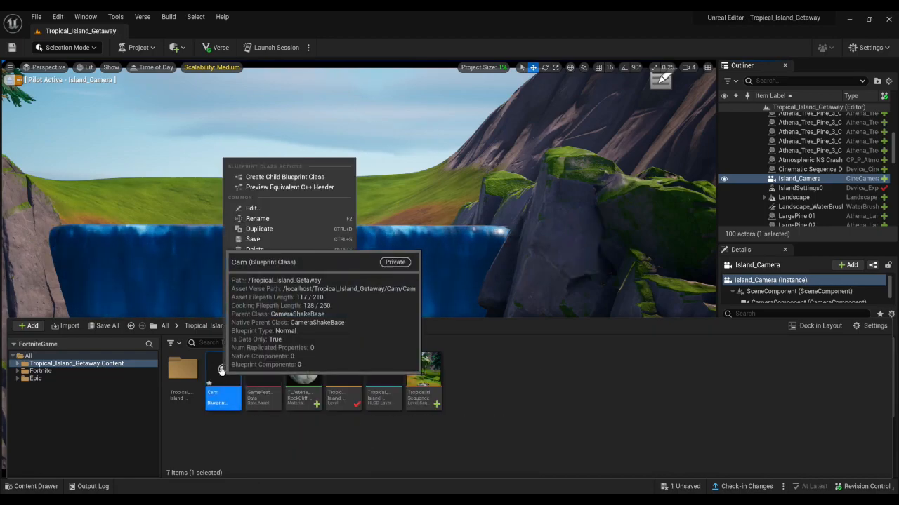
left_click(222, 382)
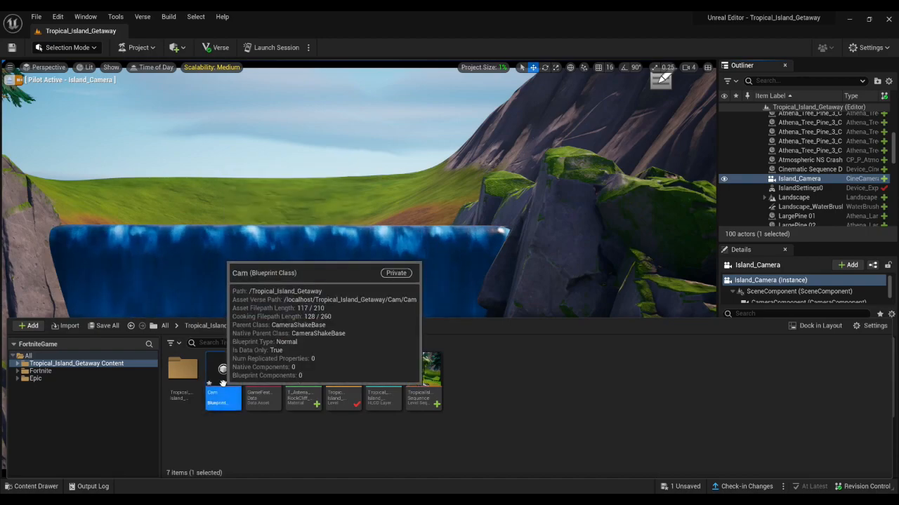
key("F2")
key("Right")
type("shake1")
key("Return")
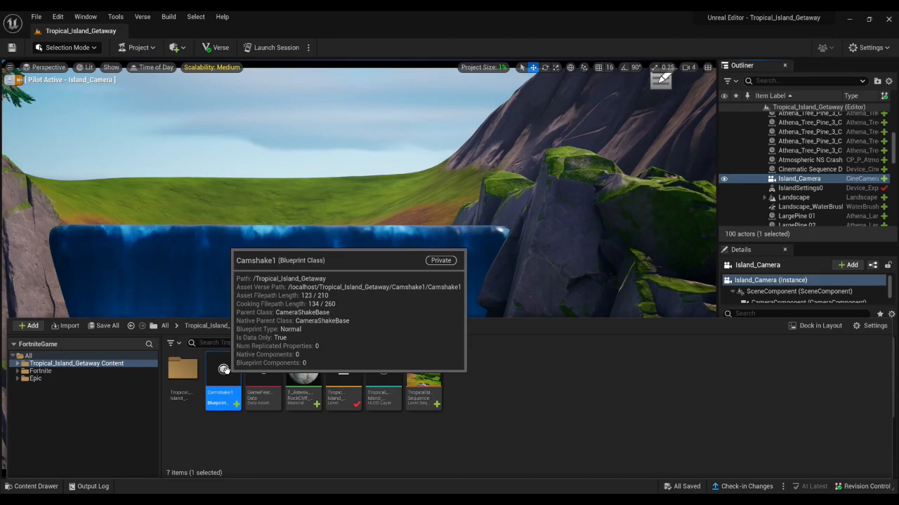
Open the Camshake1 blueprint, set its Root Shake Pattern to Perlin Noise Camera Shake Pattern and its Timing Duration to 0.0
double_click(223, 370)
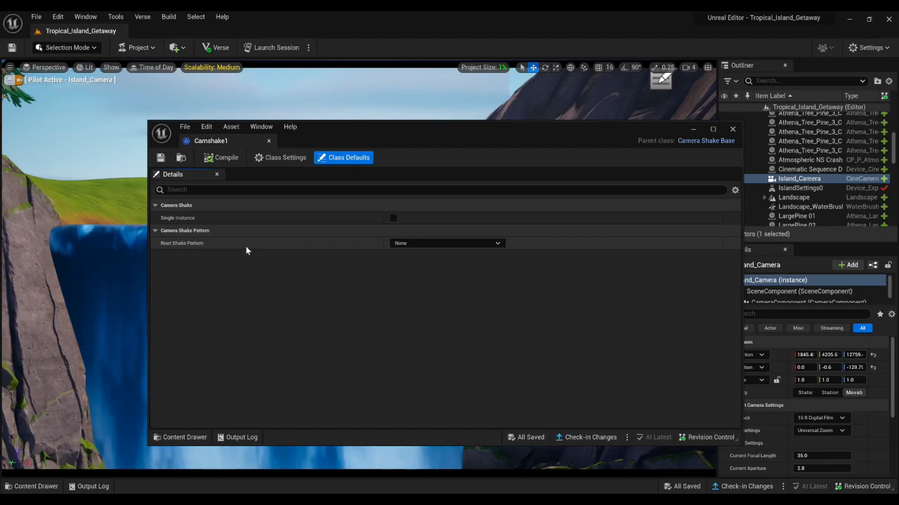
left_click(475, 244)
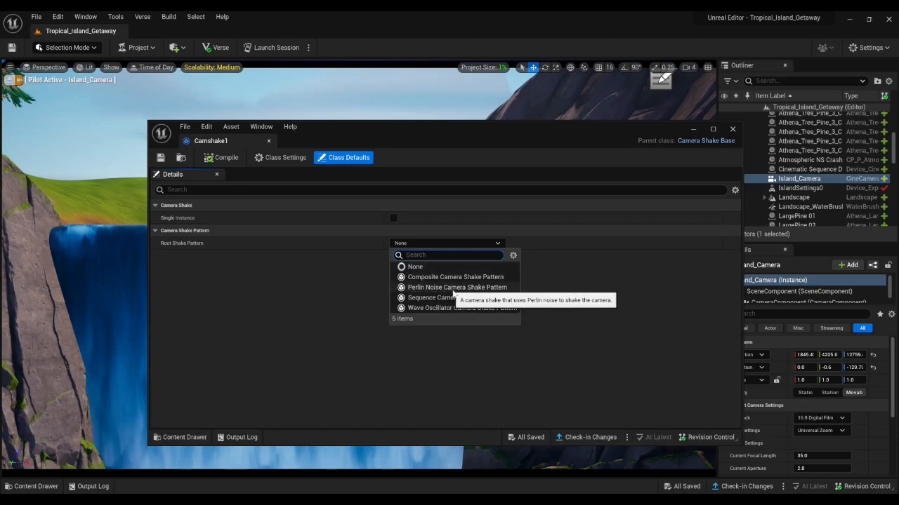
left_click(480, 288)
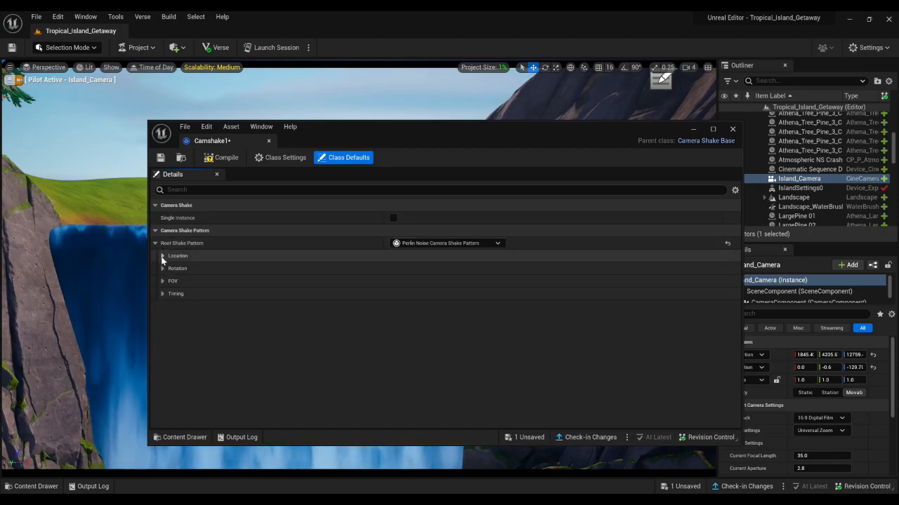
left_click(163, 293)
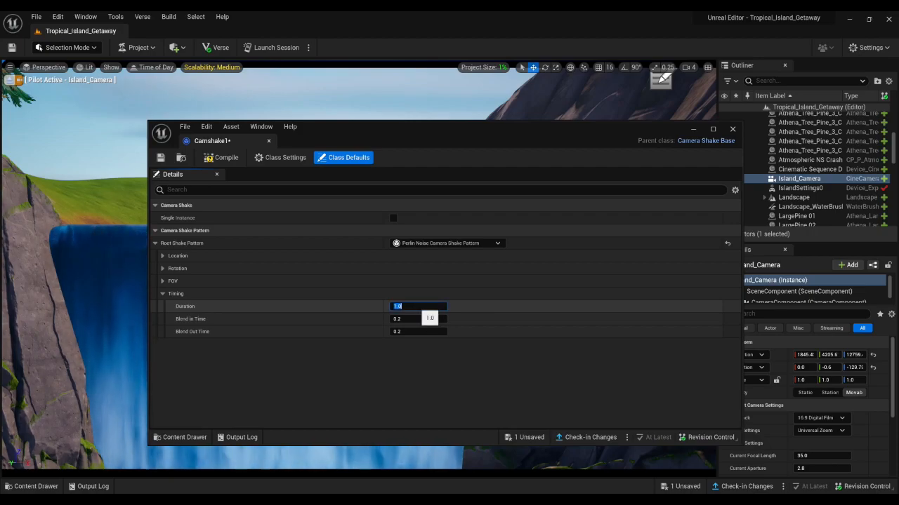
left_click(401, 366)
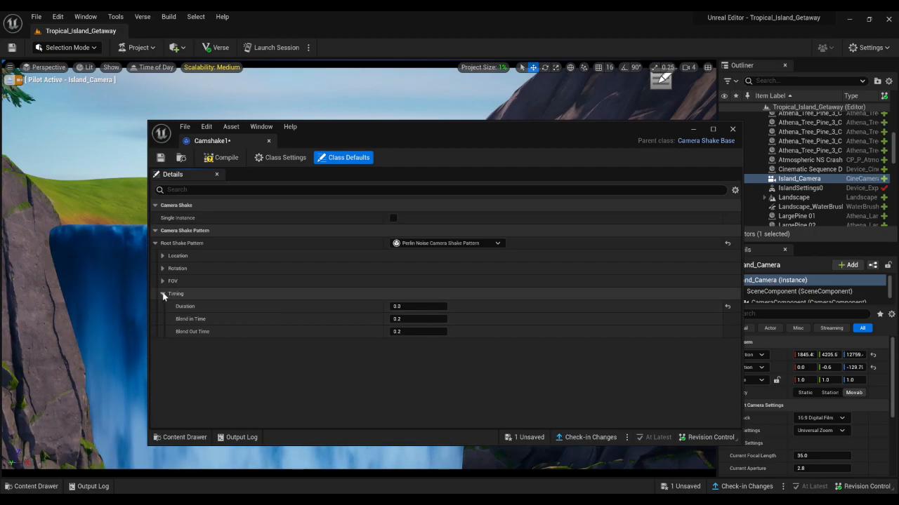
Set the Rotation Amplitude Multiplier to about 1.03 and Rotation Frequency Multiplier to 0.36, and compile and close Camshake1
left_click(163, 256)
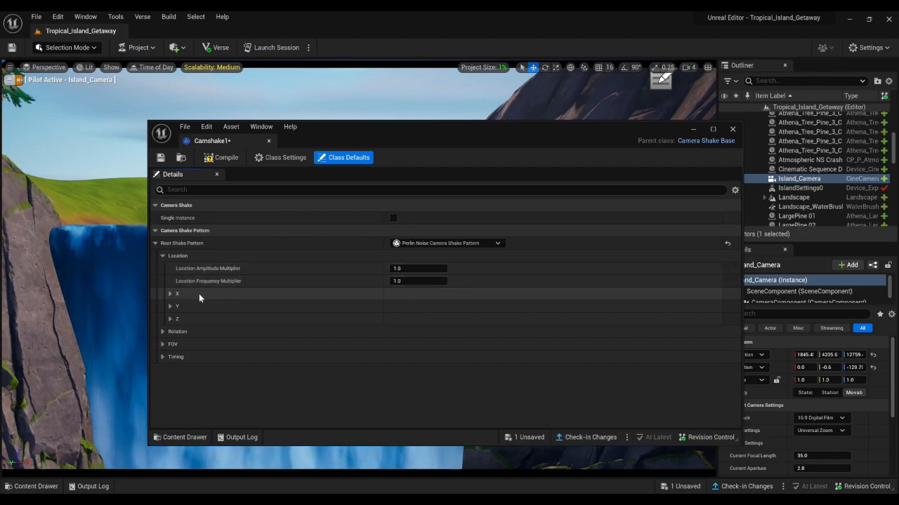
left_click(169, 295)
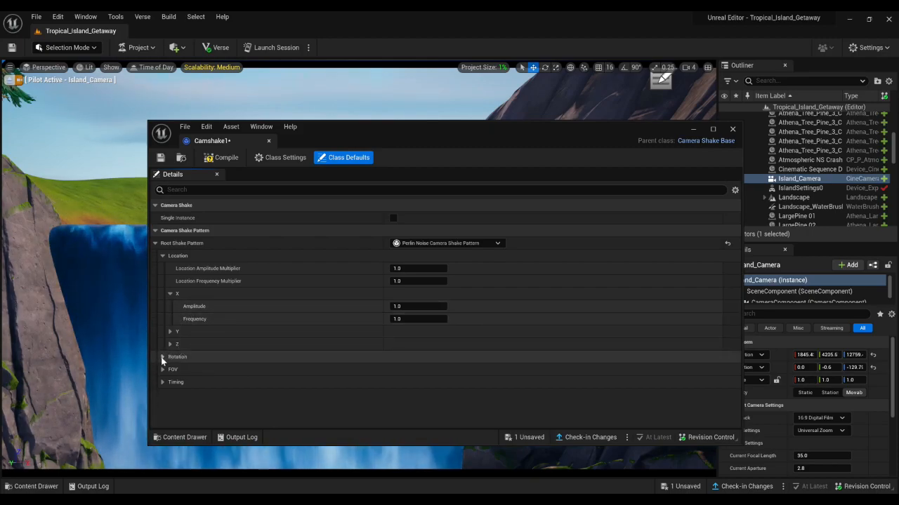
left_click(169, 294)
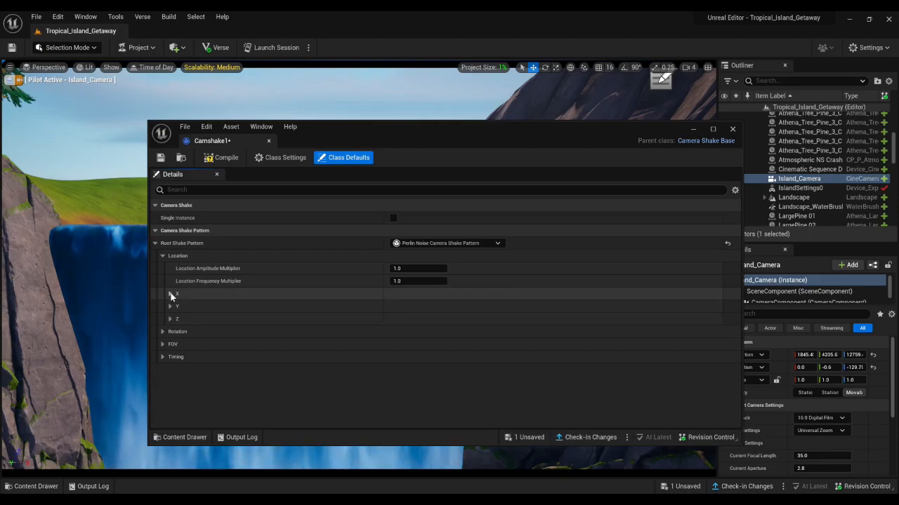
left_click(162, 331)
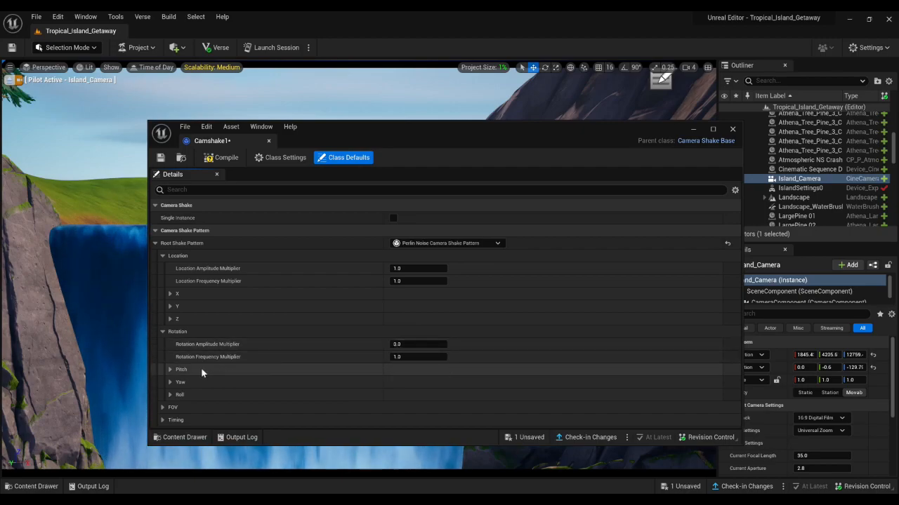
left_click(169, 370)
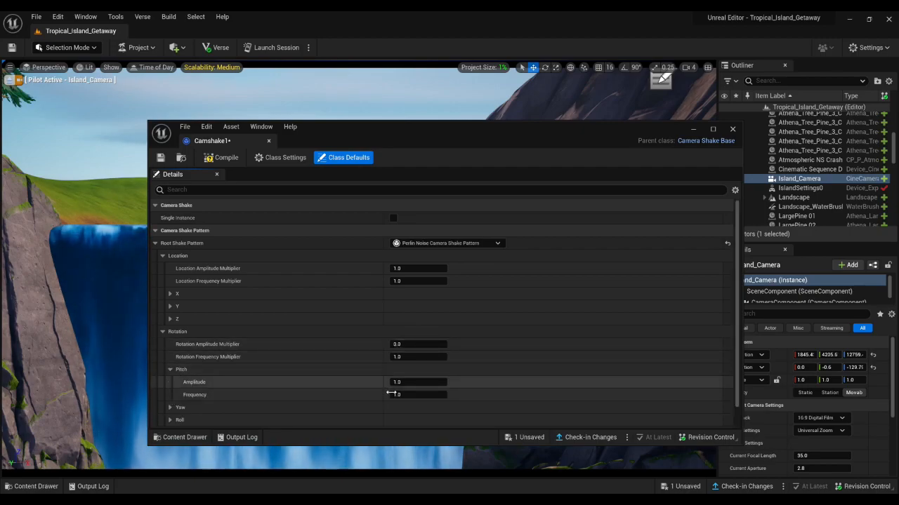
left_click(169, 370)
left_click_drag(398, 345, 436, 345)
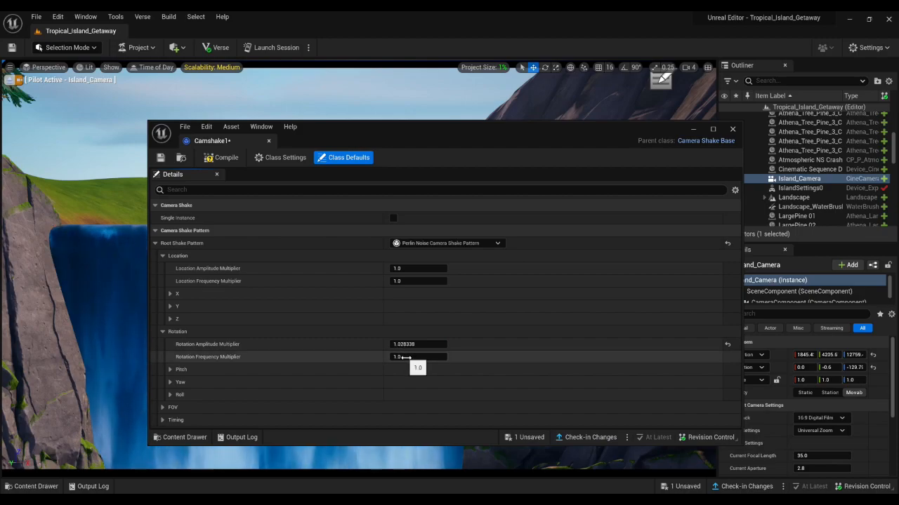
left_click_drag(415, 357, 380, 358)
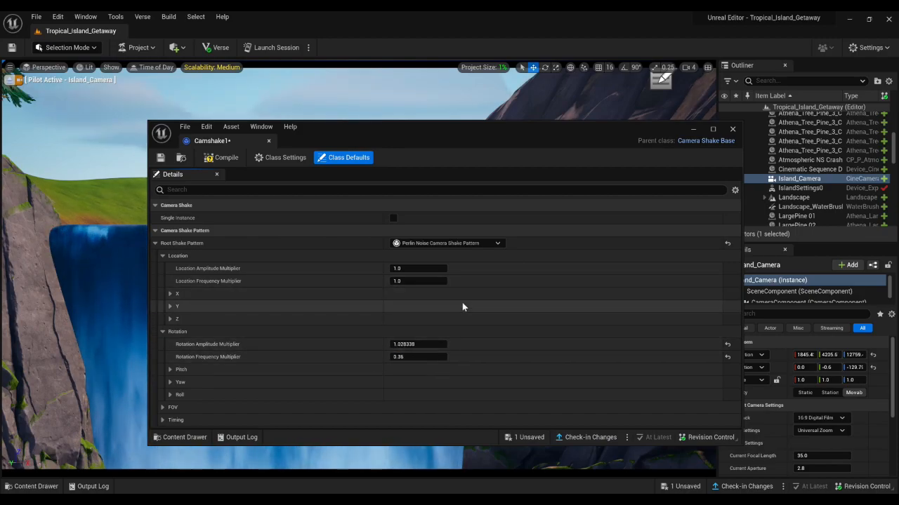
left_click(210, 162)
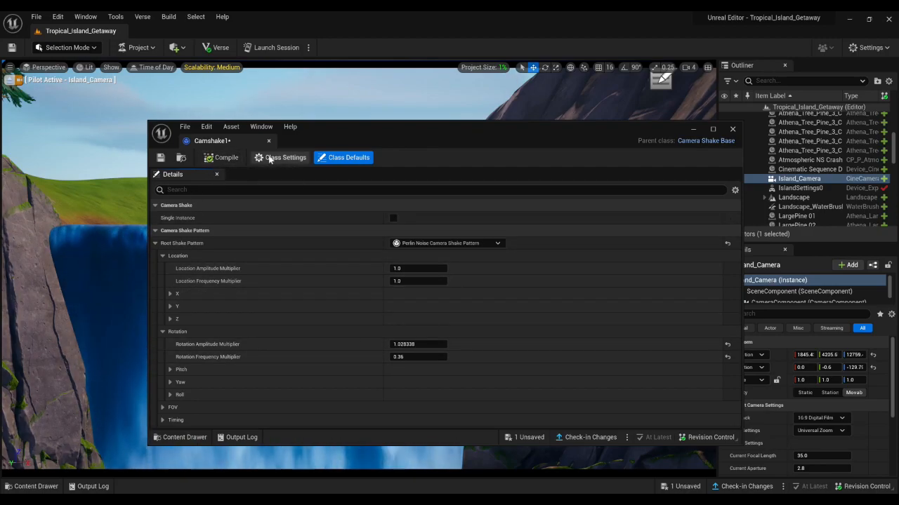
left_click(269, 141)
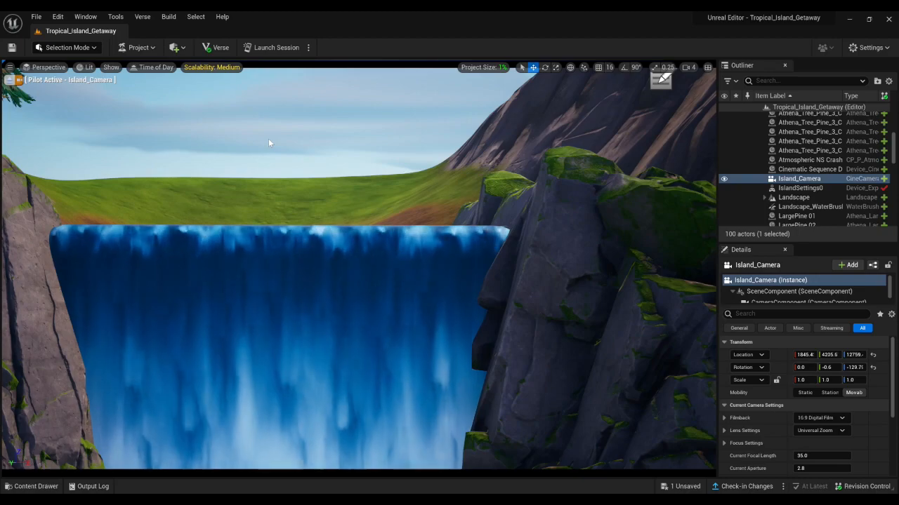
Open TropicalIslandSequence and add a Camera Shake track using Camshake1 to Island_Camera
left_click(32, 487)
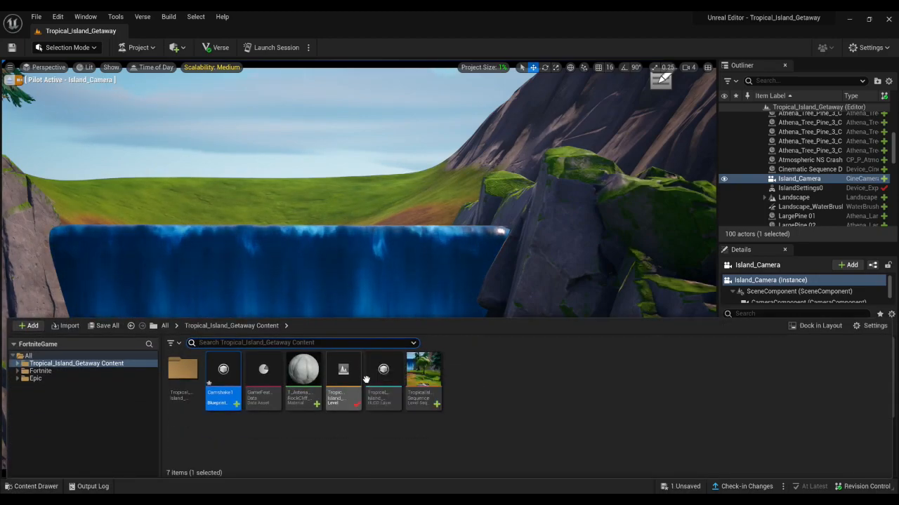
double_click(421, 381)
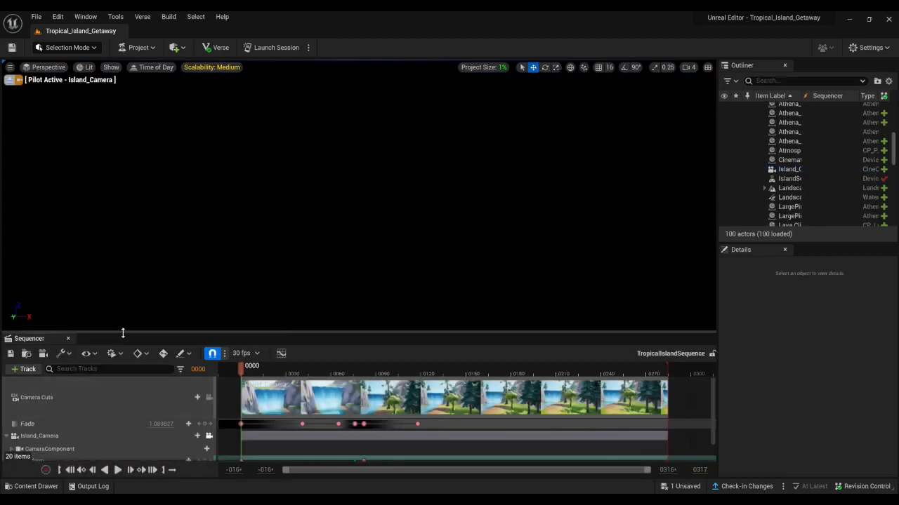
scroll(83, 392, "down", 1)
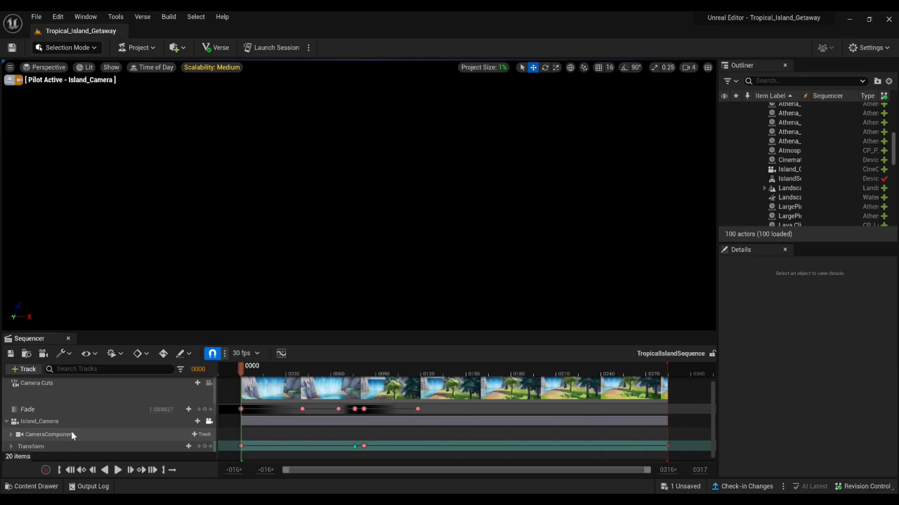
left_click(35, 422)
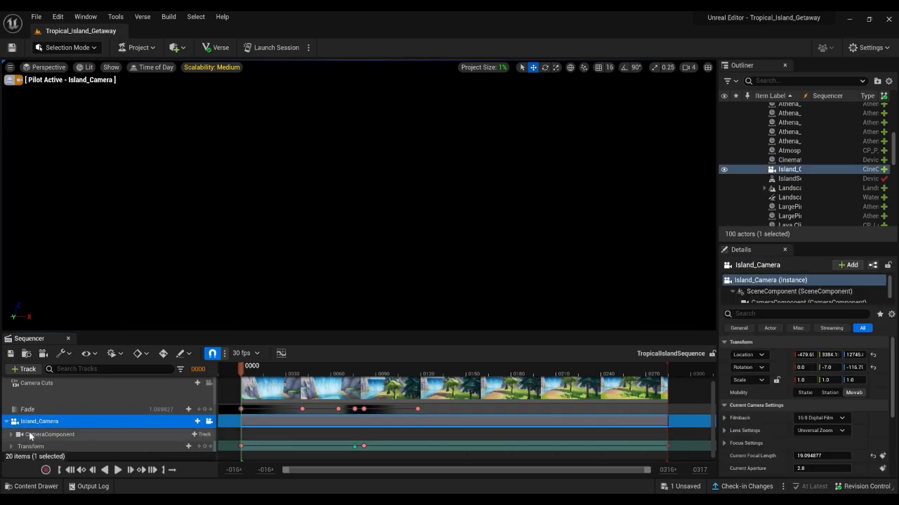
left_click(42, 434)
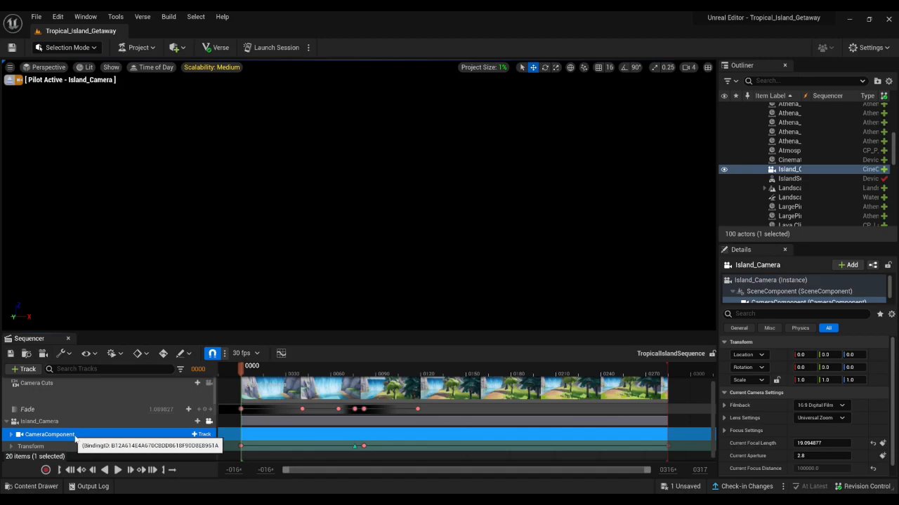
left_click(26, 421)
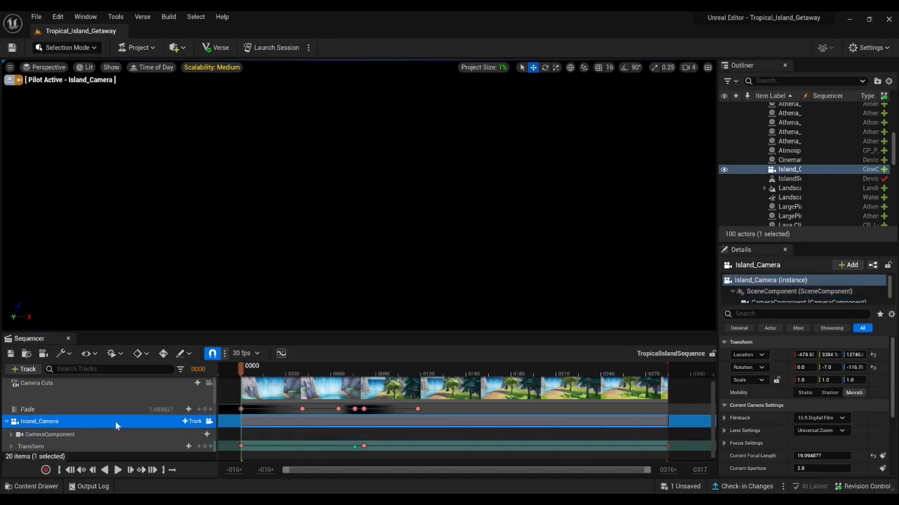
left_click(193, 421)
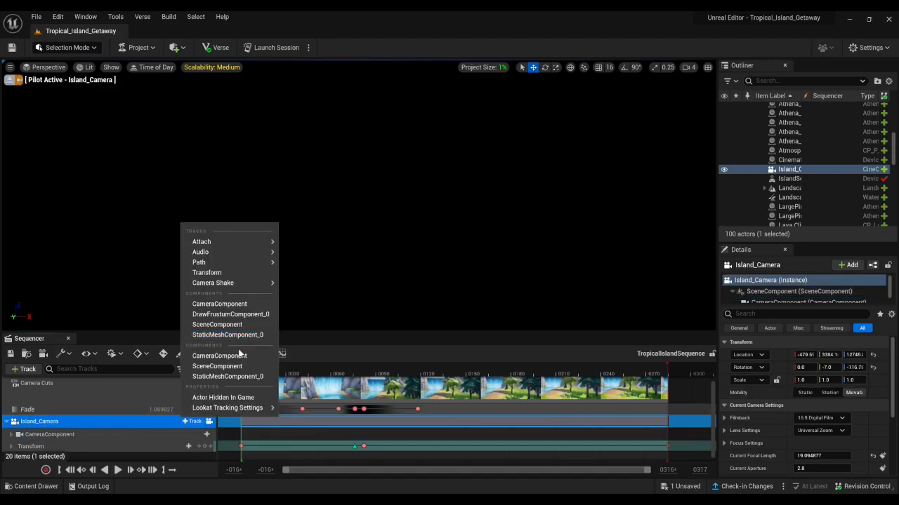
mouse_move(243, 286)
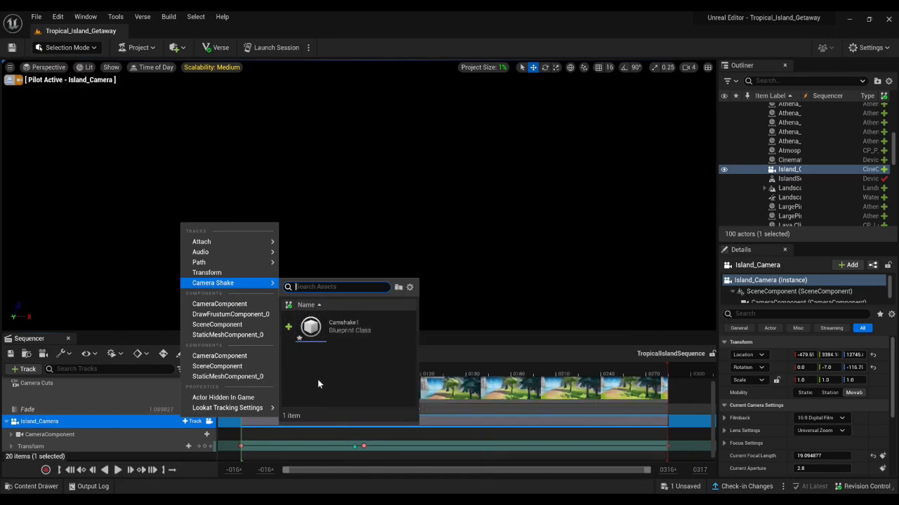
left_click(359, 326)
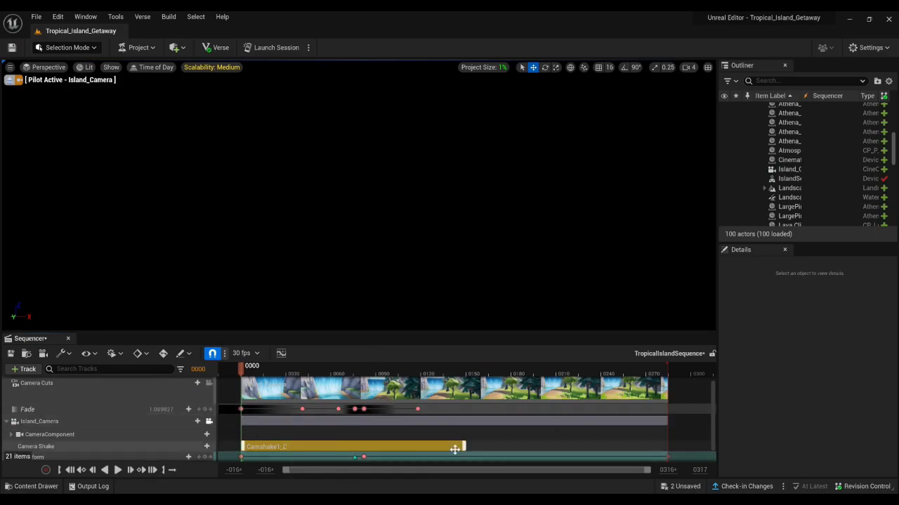
Fit the Camshake1 section from the second shot's first Transform keyframe to the end of the sequence, and play back the shake
left_click_drag(466, 446, 564, 437)
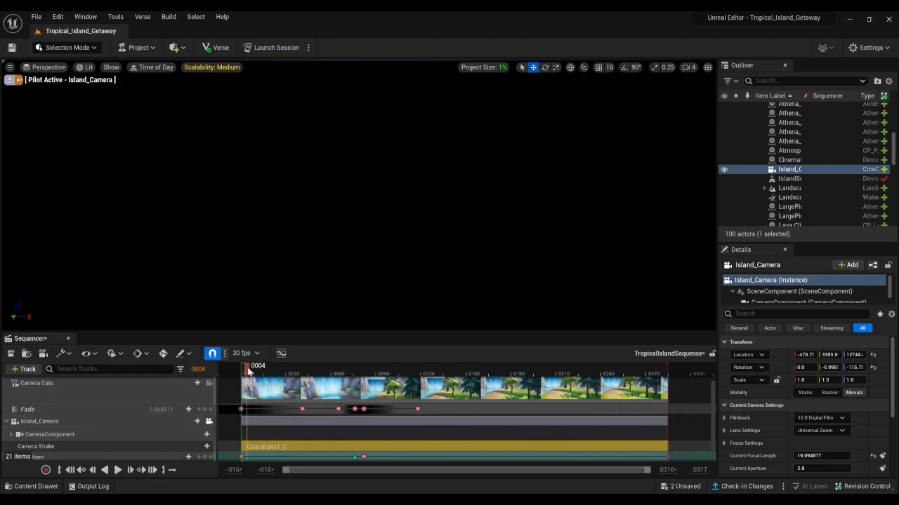
key("space")
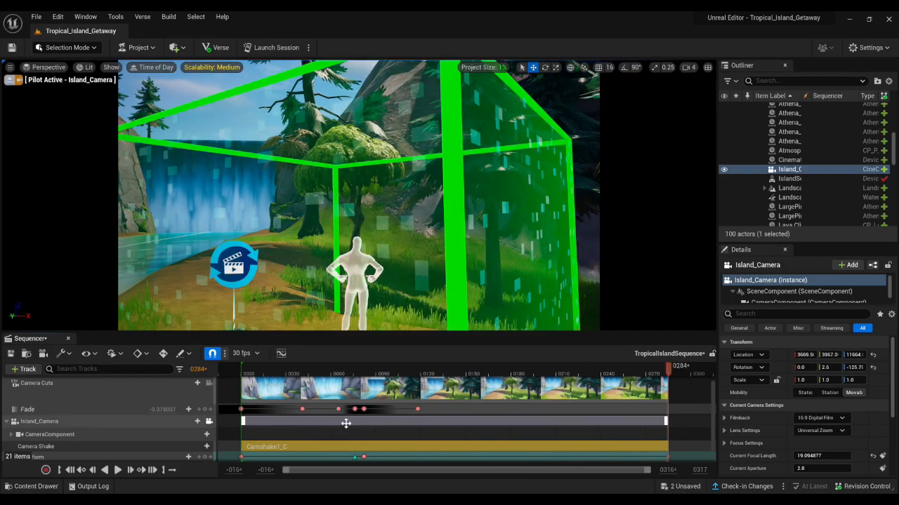
left_click(247, 366)
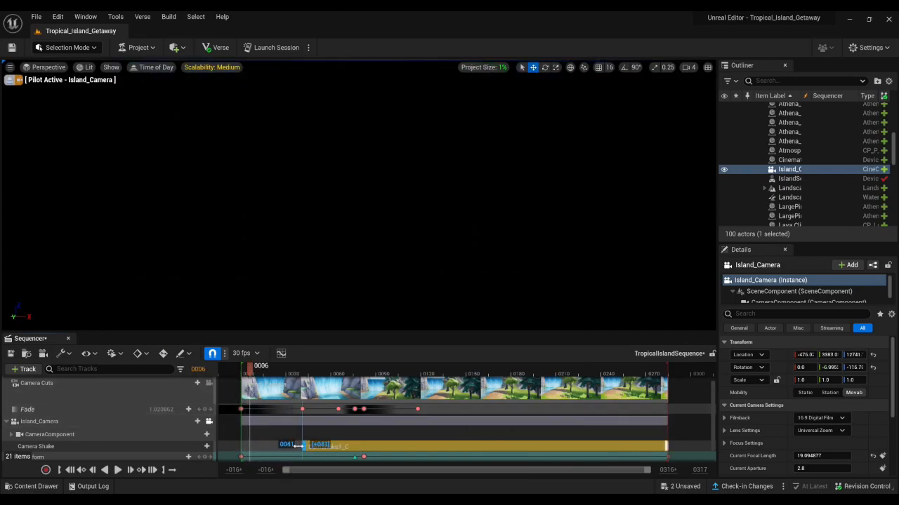
left_click_drag(344, 443, 364, 444)
left_click(349, 370)
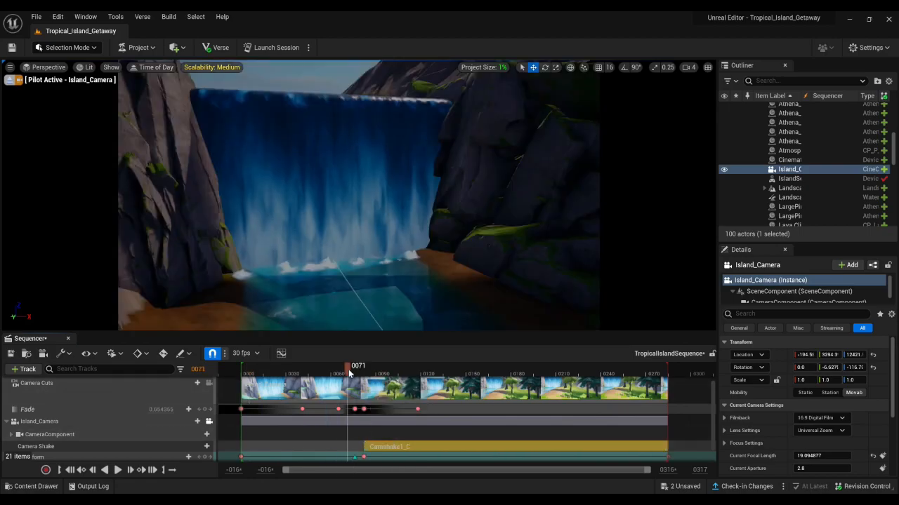
key("space")
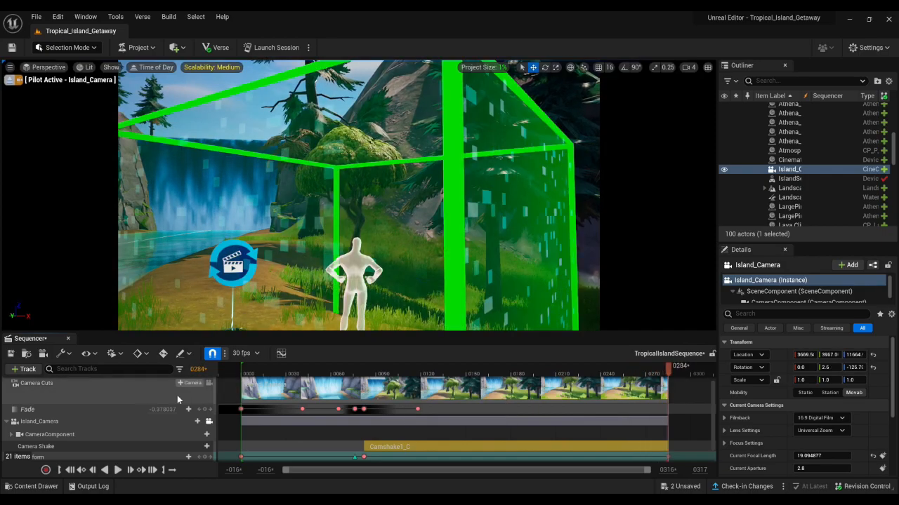
Set Camshake1's Rotation Amplitude Multiplier to about 2.87, compile and close the blueprint, and play the sequence from frame 50
left_click(32, 486)
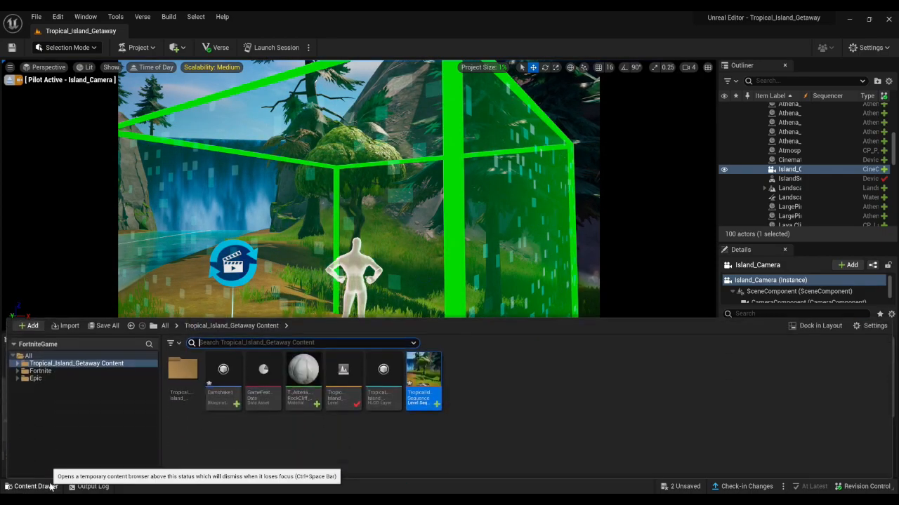
left_click(218, 382)
double_click(218, 384)
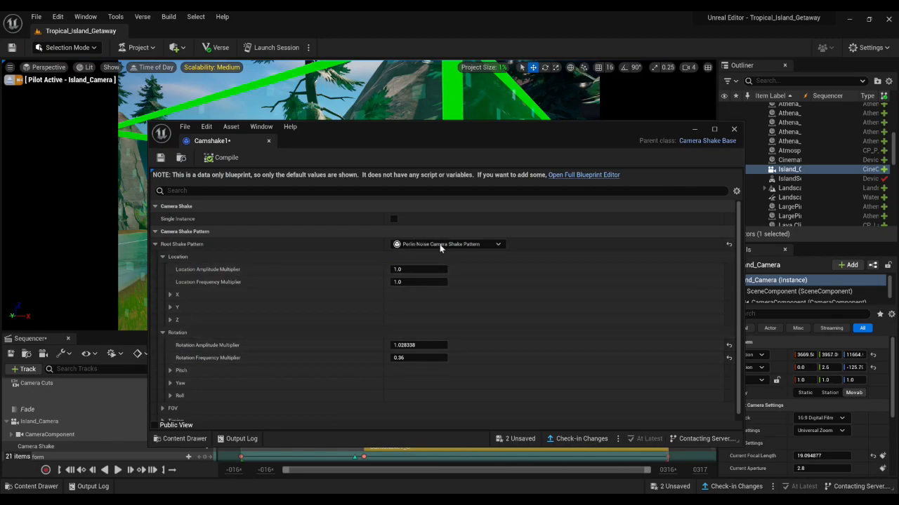
left_click_drag(397, 142, 580, 91)
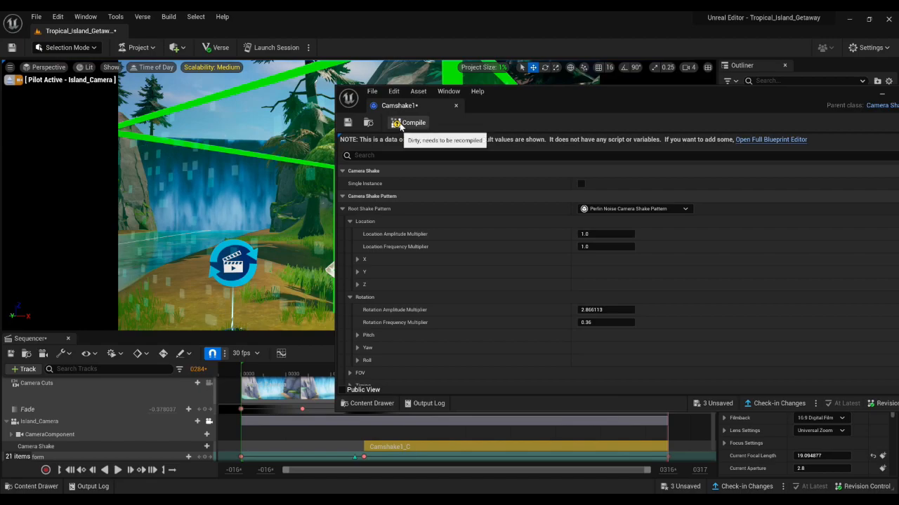
left_click(401, 125)
left_click_drag(523, 99, 349, 116)
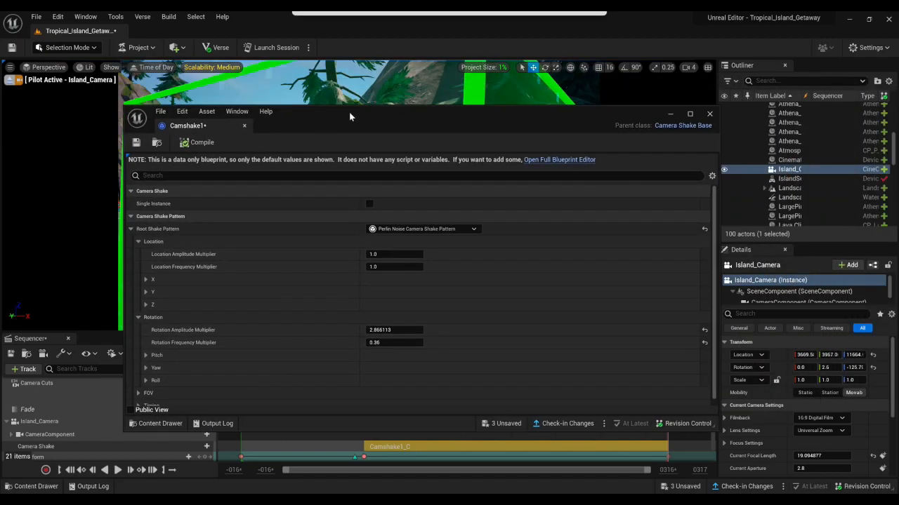
left_click(709, 113)
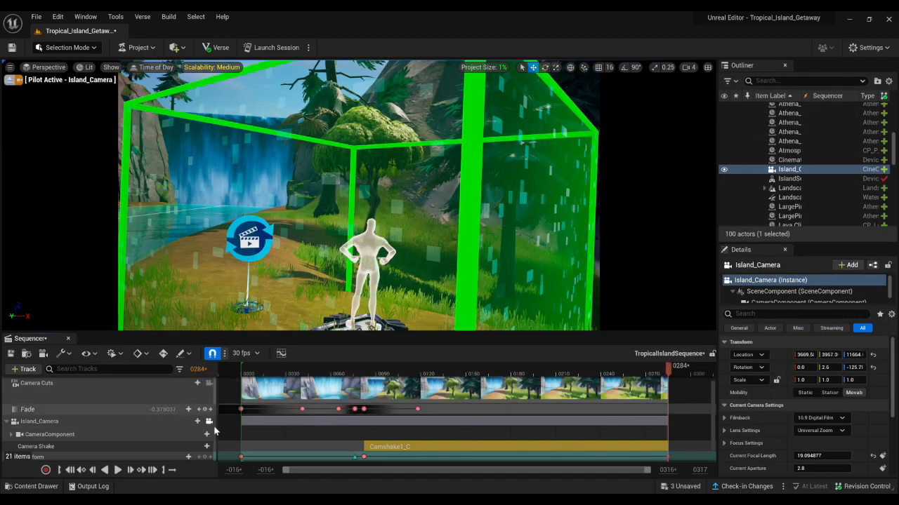
left_click(318, 374)
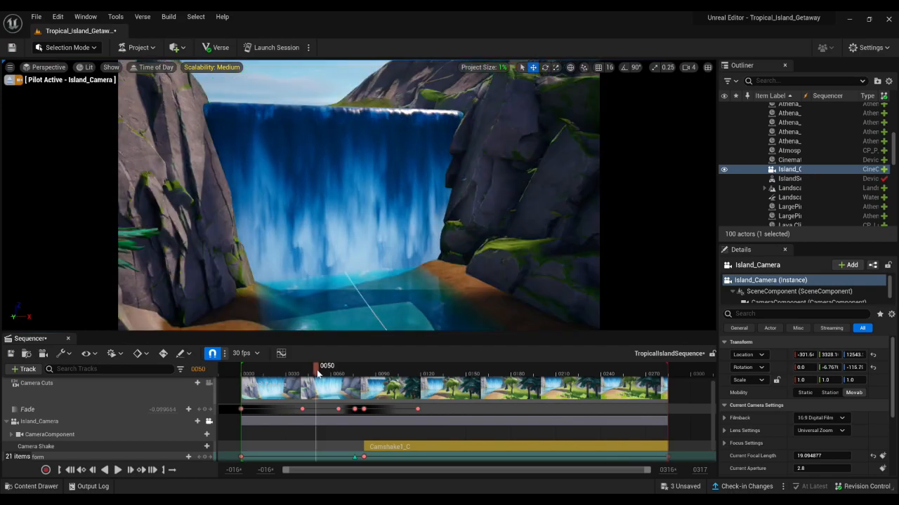
key("space")
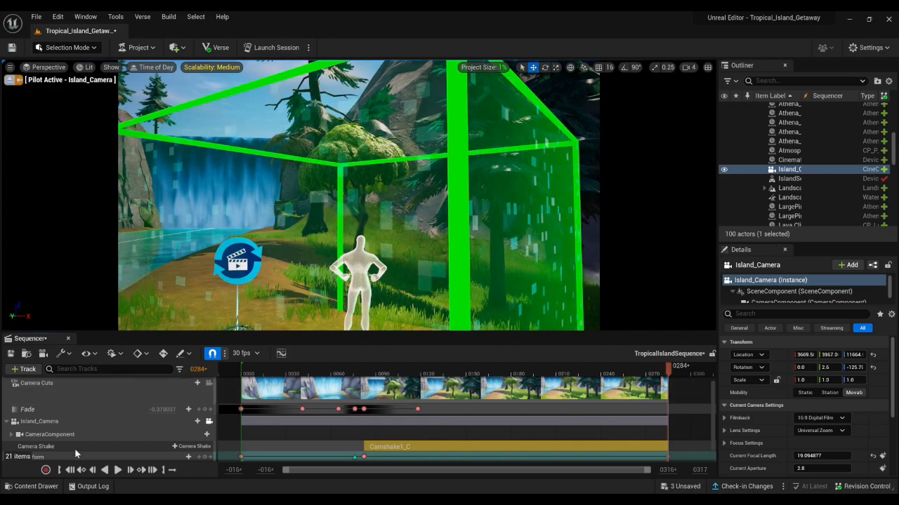
Set Camshake1's Rotation Frequency Multiplier to about 2.04, close the blueprint, and play back the shake in the sequence
left_click(46, 487)
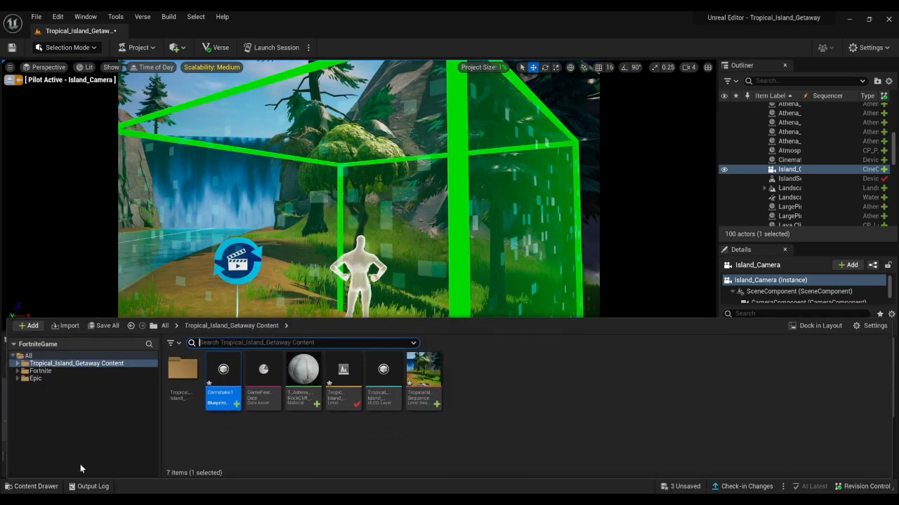
double_click(223, 398)
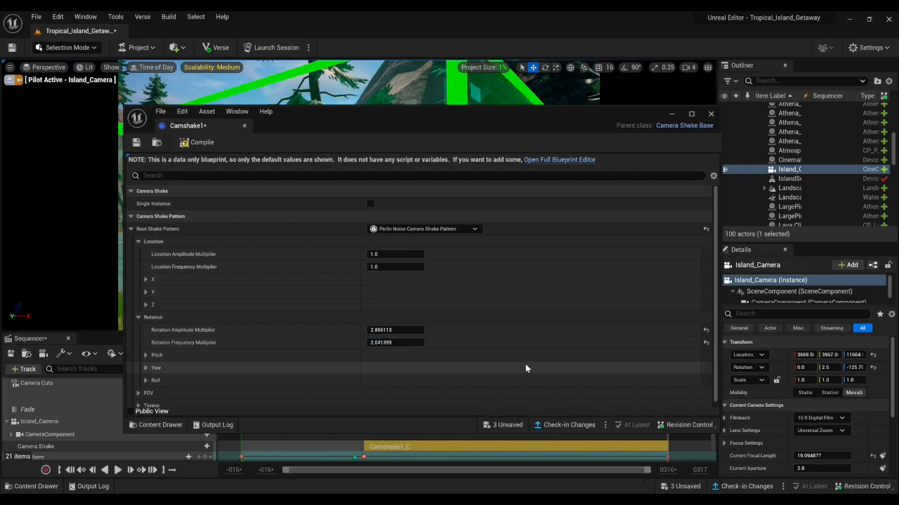
left_click(710, 115)
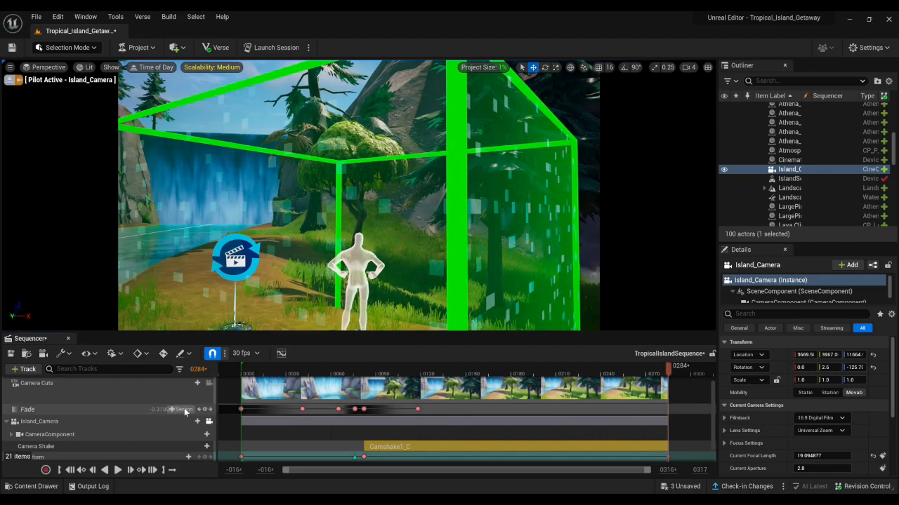
left_click(347, 365)
key("space")
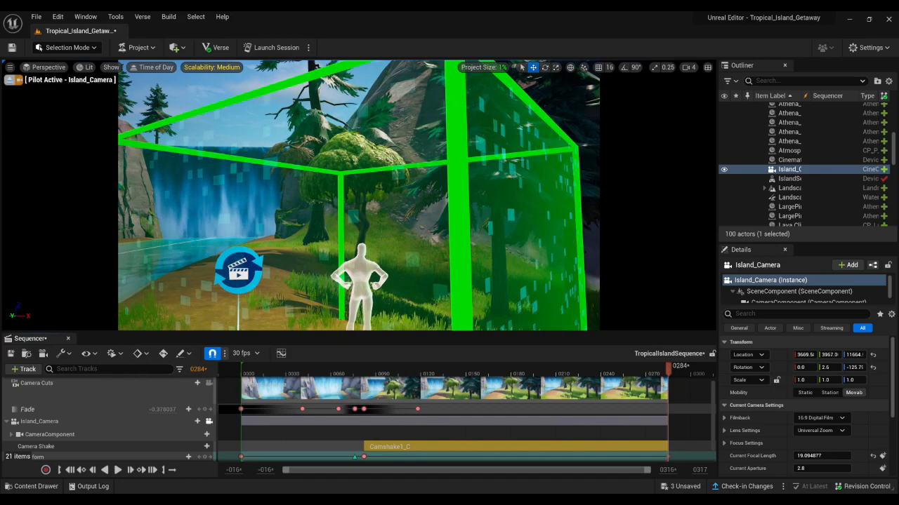
Reset Camshake1's rotation multipliers, set Location Amplitude Multiplier to about 2.68 and Location Frequency Multiplier to about 2.60, compile, and play back the shake
left_click(27, 486)
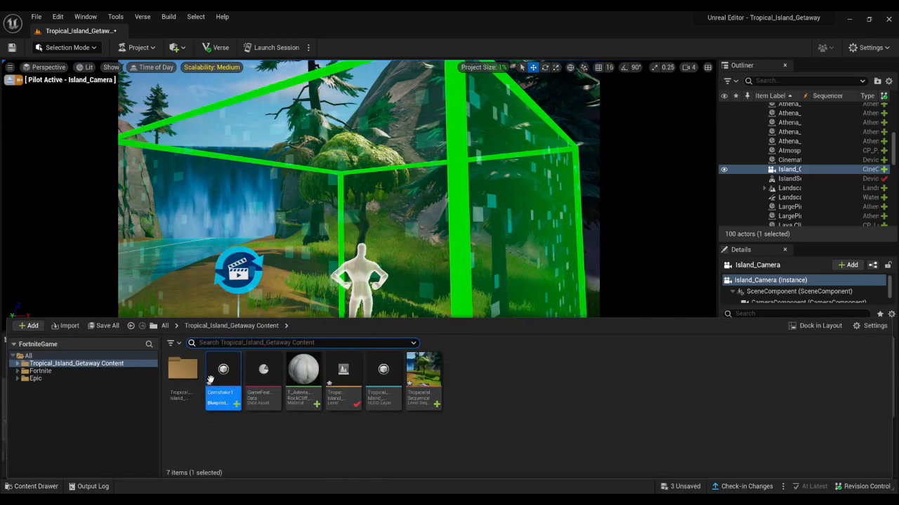
double_click(219, 370)
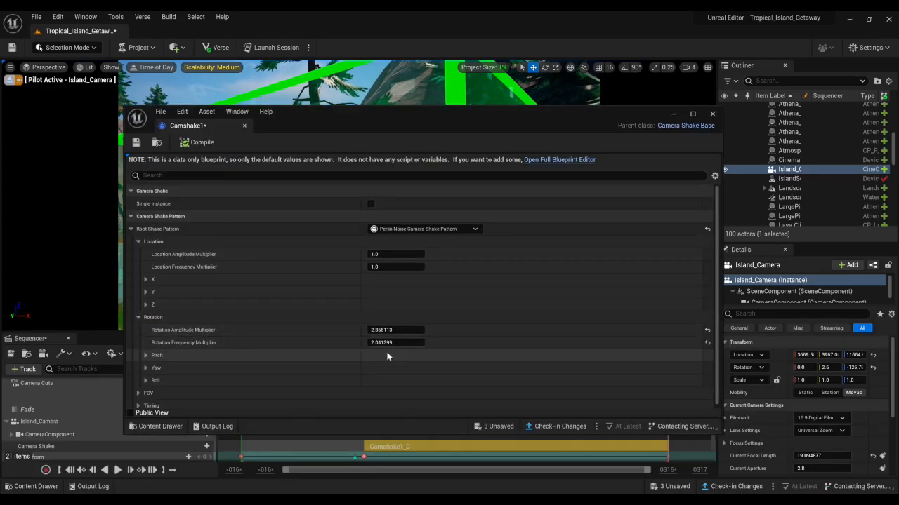
left_click(707, 342)
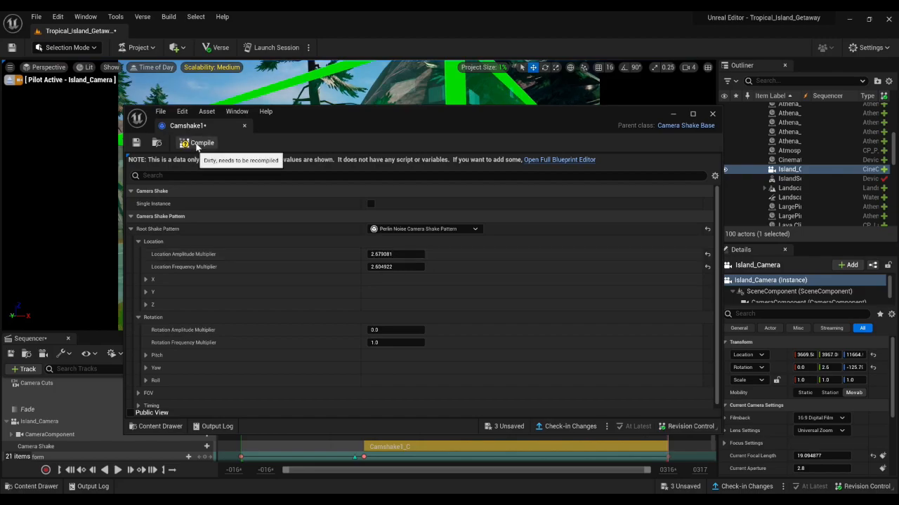
left_click(196, 144)
left_click(672, 113)
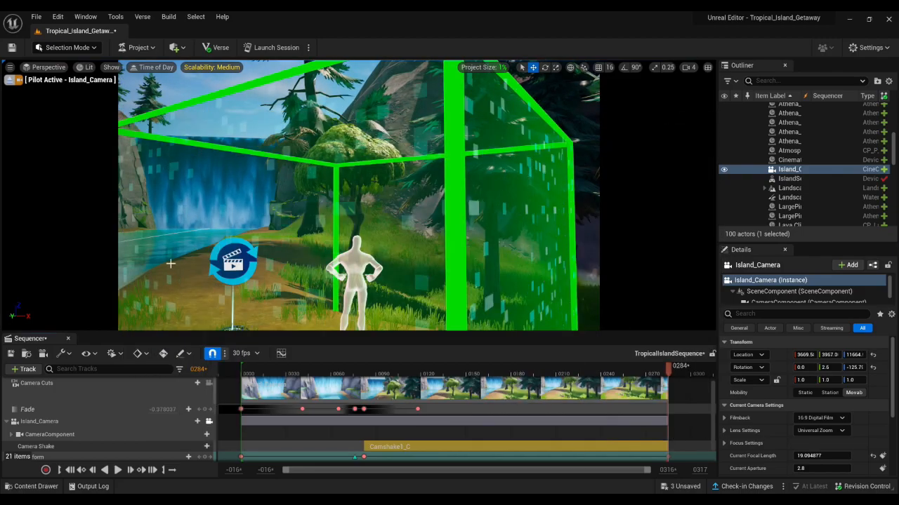
left_click(333, 372)
key("space")
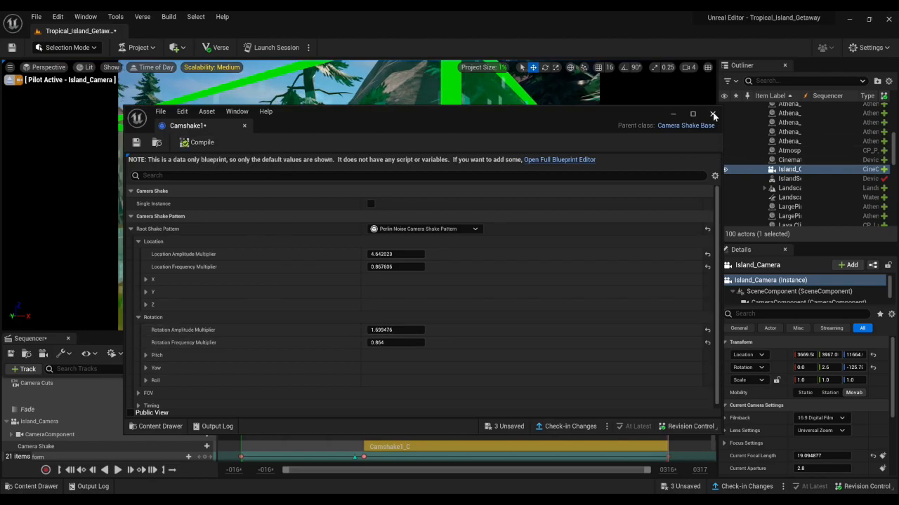
Set Camshake1's Location Amplitude and Frequency Multipliers to about 4.64 and 0.87, Rotation Amplitude and Frequency Multipliers to about 1.70 and 0.864, and preview the sequence
left_click(674, 113)
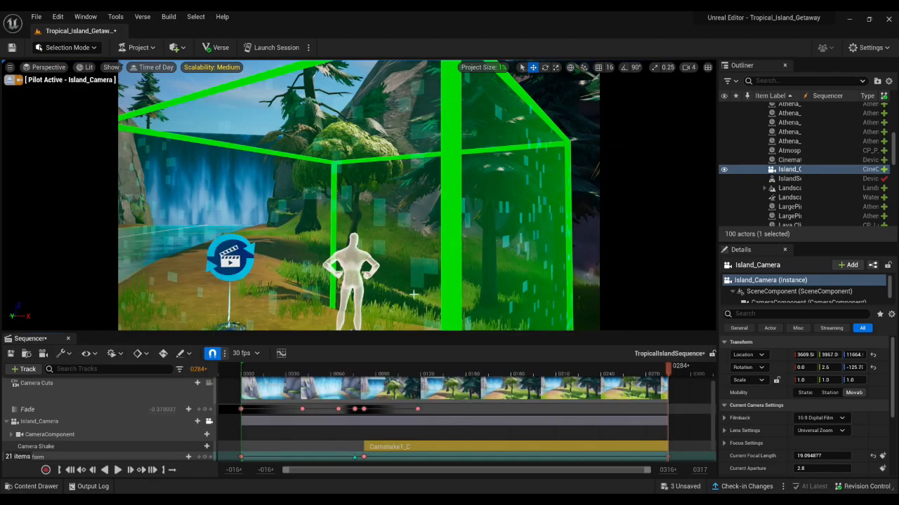
left_click(343, 370)
key("space")
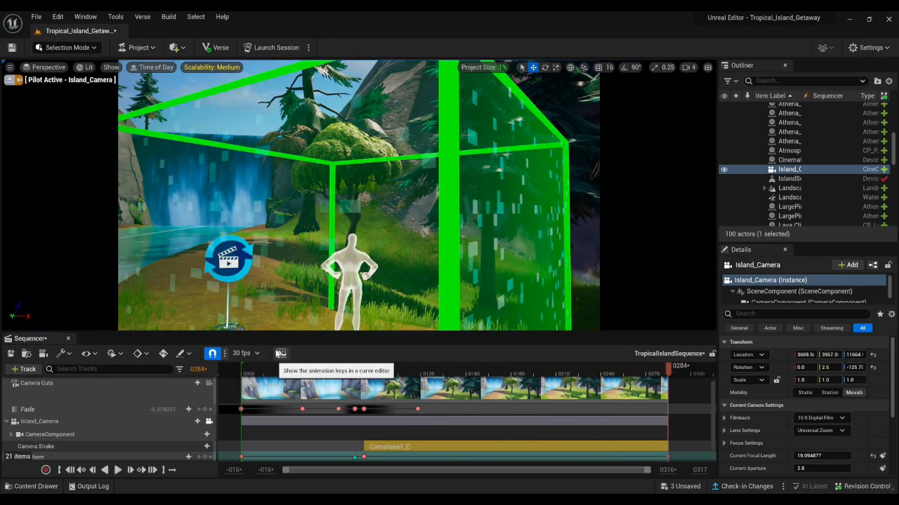
Launch a session, saving Camshake1, Tropical_Island_Getaway and TropicalIslandSequence, and start the game to test the cinematic
left_click(265, 371)
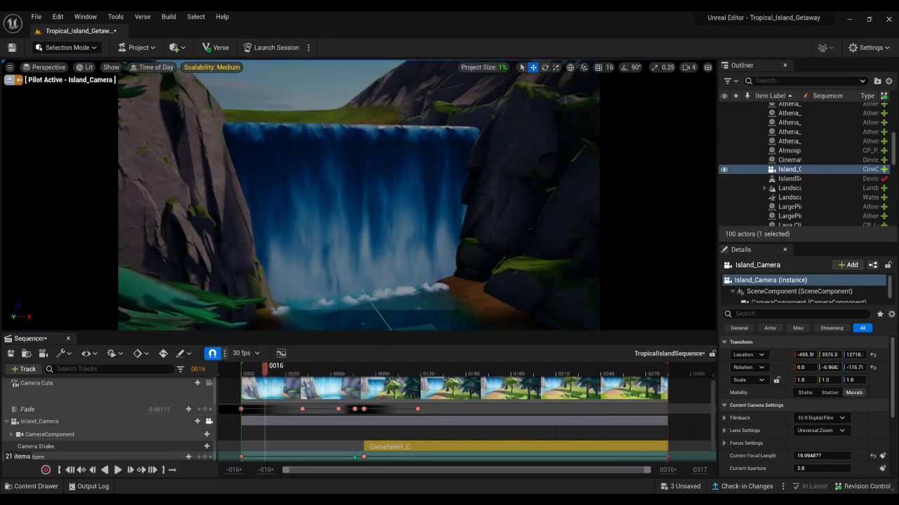
left_click(283, 48)
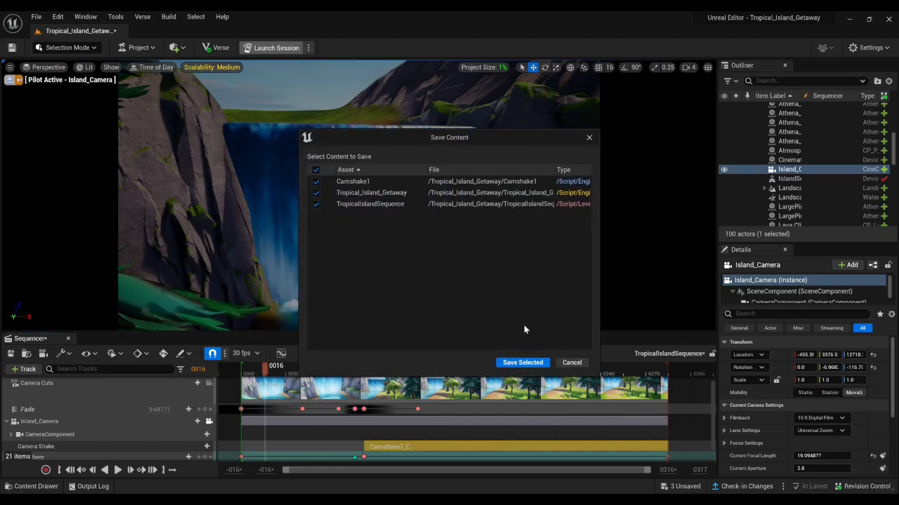
left_click(523, 363)
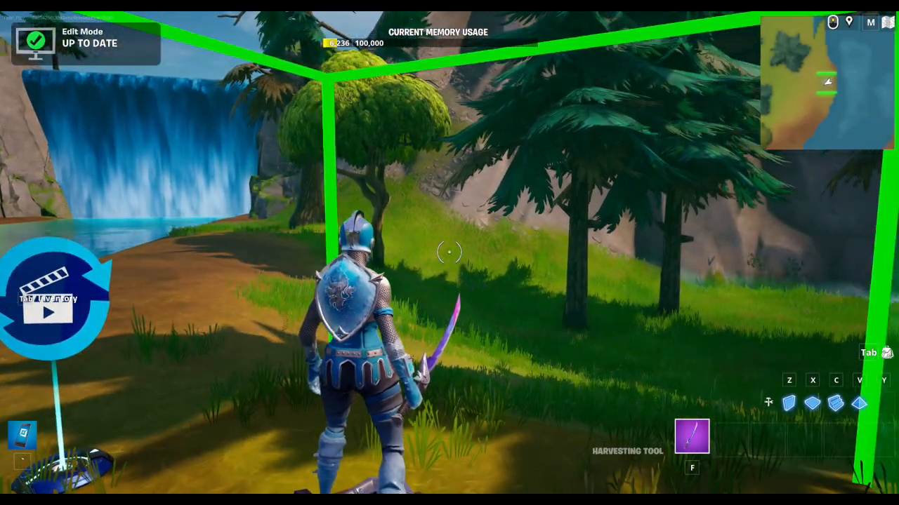
key("Escape")
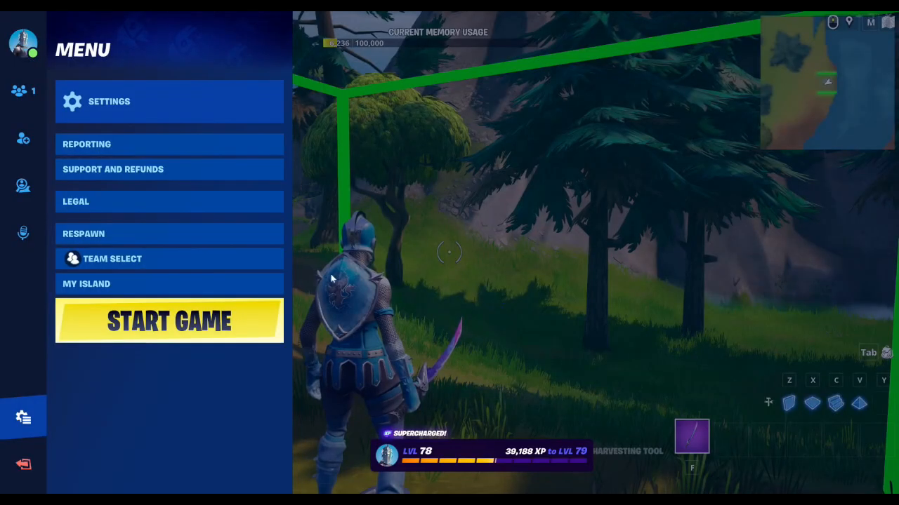
left_click(237, 320)
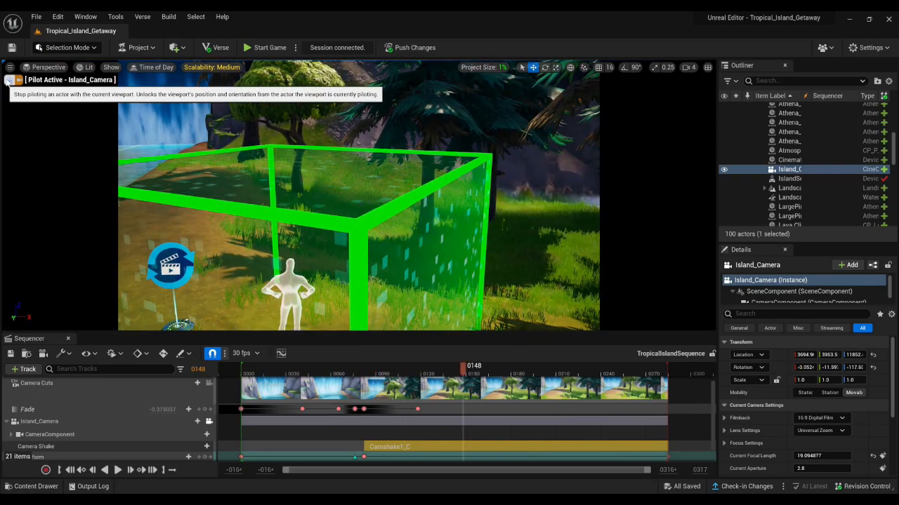
Stop piloting Island_Camera, bind the Mutator Zone's Disable function to the Cinematic Sequence device, and open the choice of triggering event
left_click(8, 80)
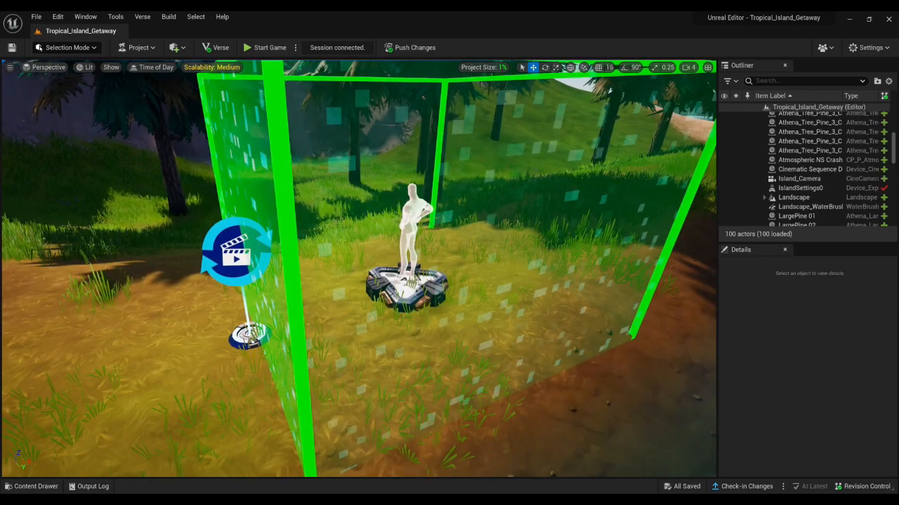
left_click(401, 273)
left_click(328, 214)
left_click(282, 214)
right_click_drag(282, 215, 631, 387)
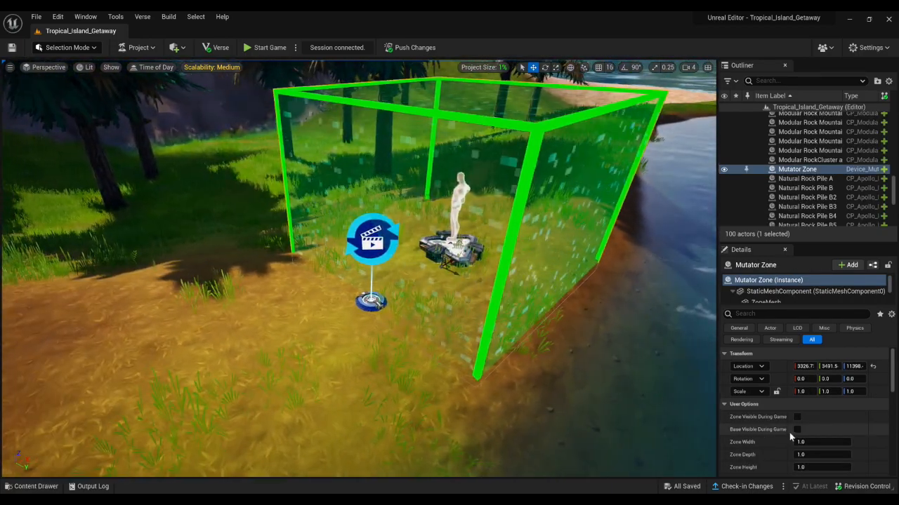
scroll(782, 424, "down", 10)
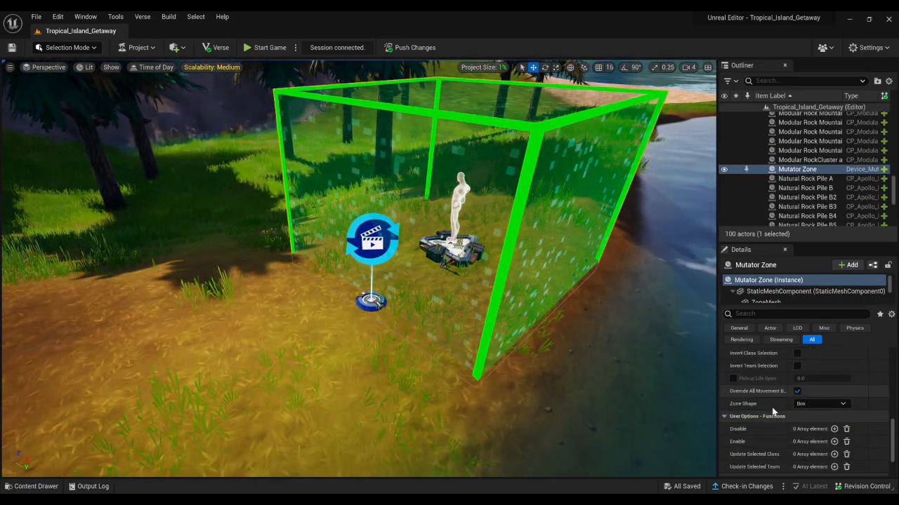
scroll(769, 409, "down", 2)
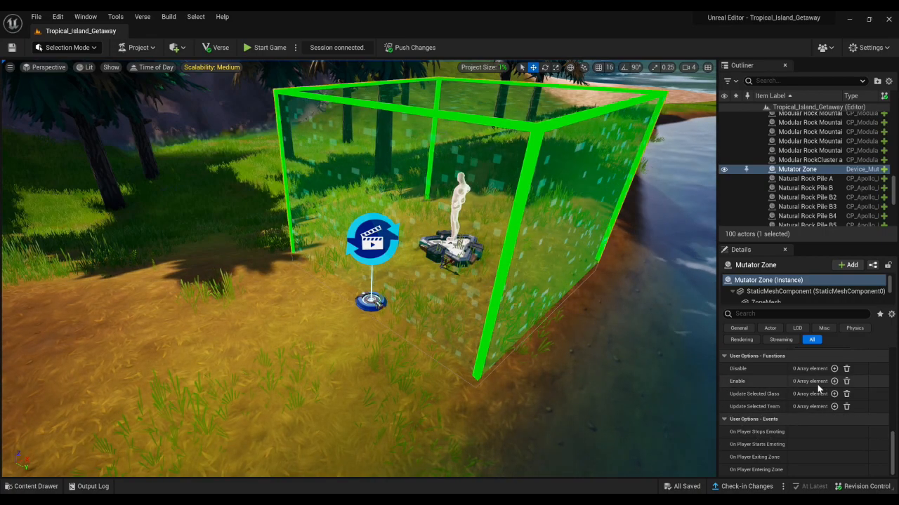
left_click(834, 368)
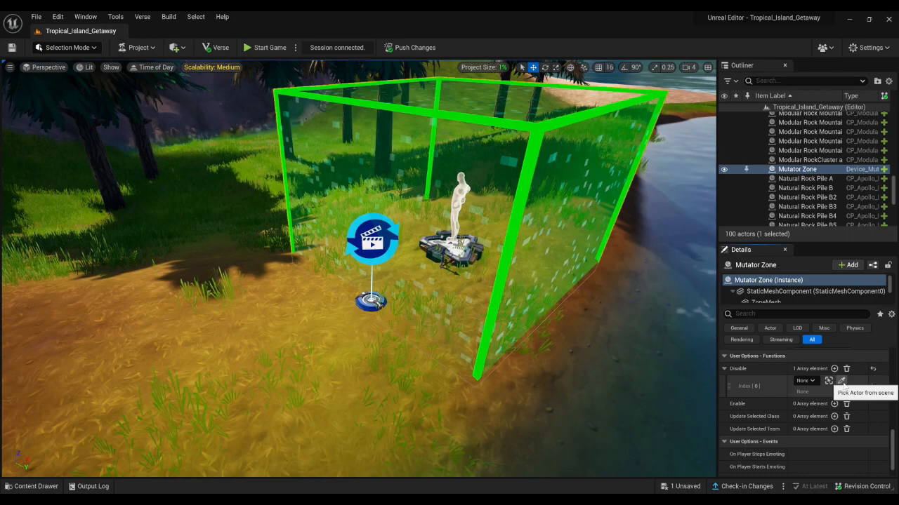
left_click(842, 381)
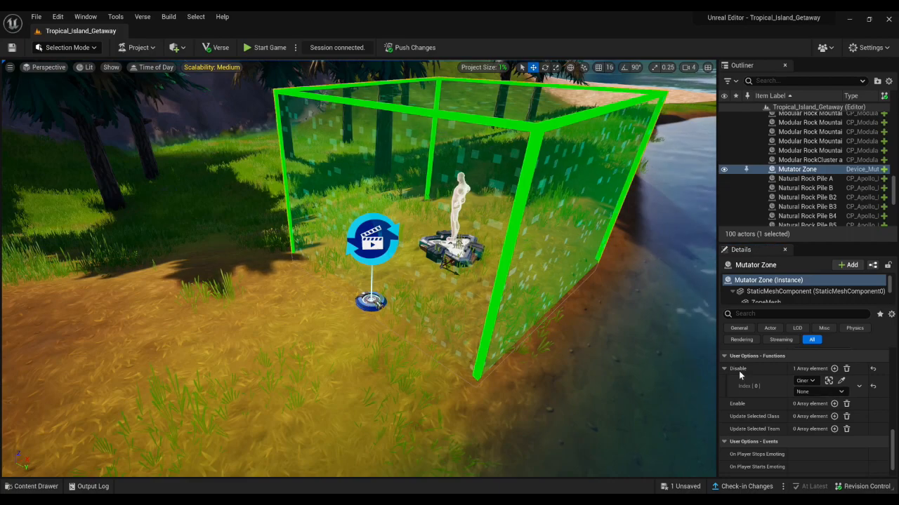
left_click(804, 391)
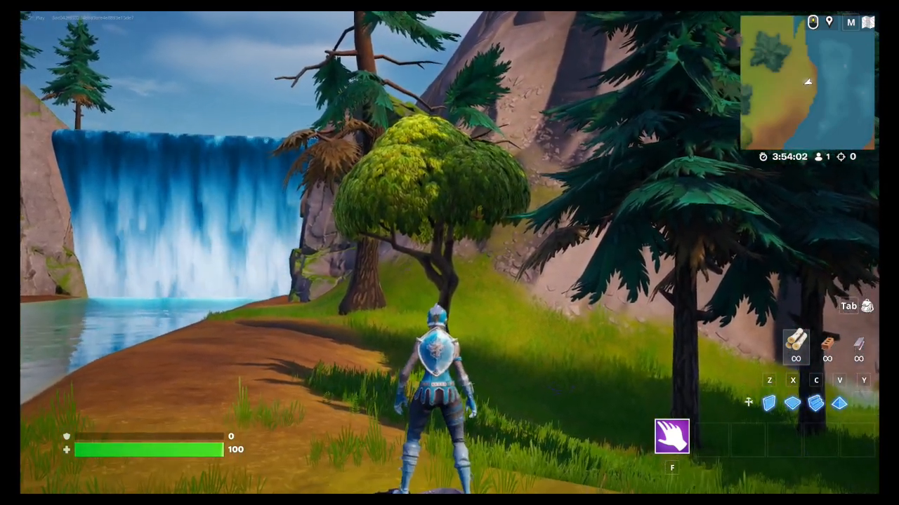
Run the character around the island and along the water in the game session to test player movement
key("w")
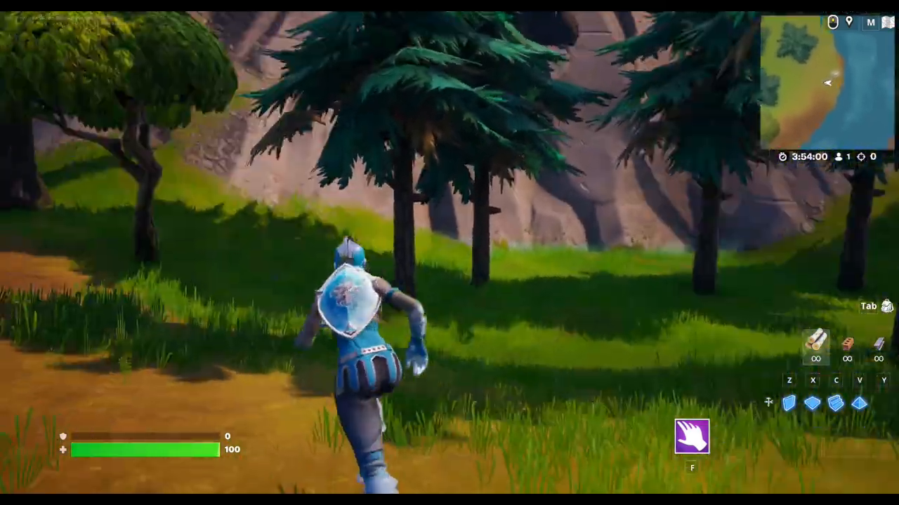
key("w")
key("shift")
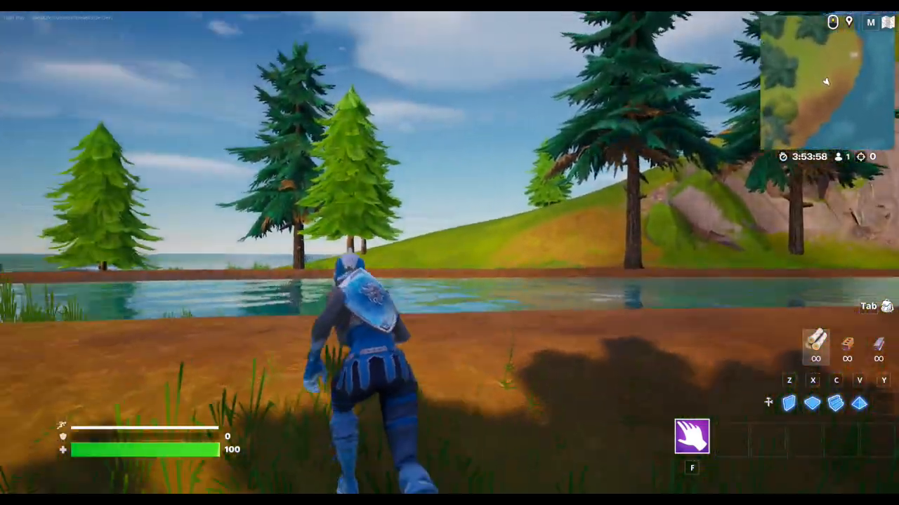
key("w")
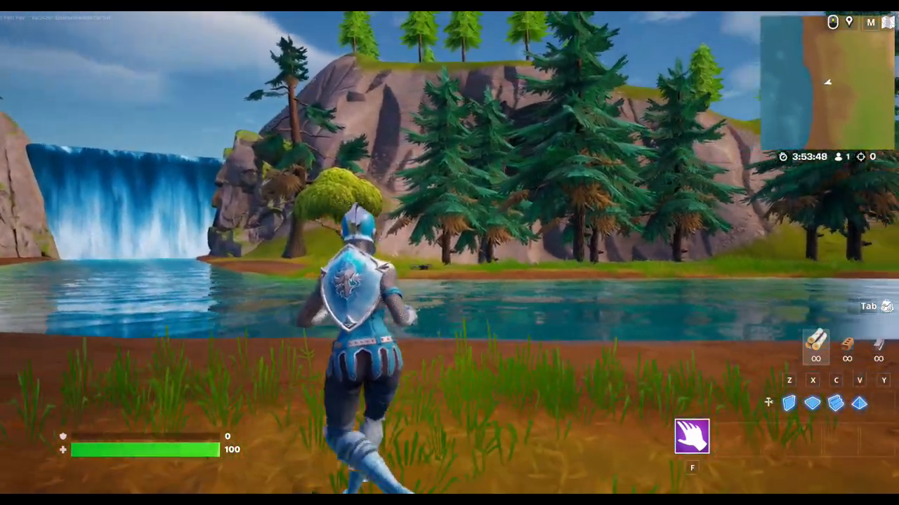
key("w")
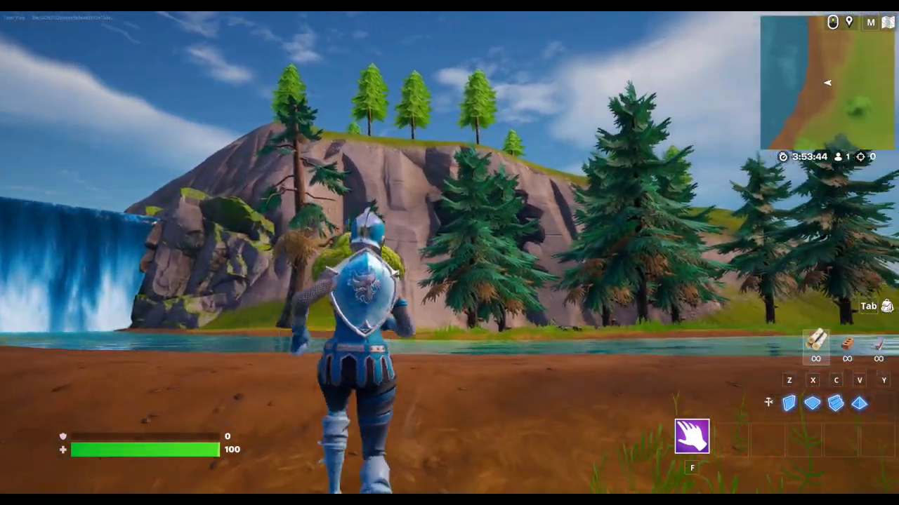
key("w")
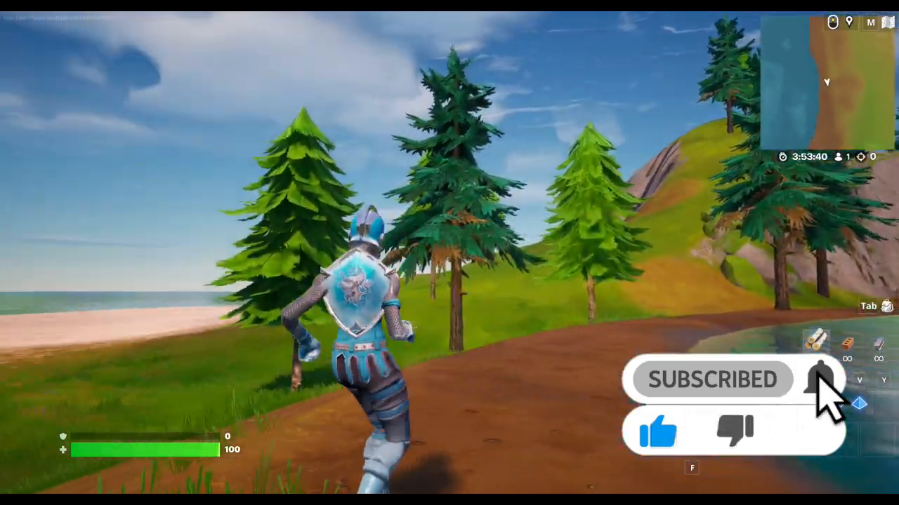
key("w")
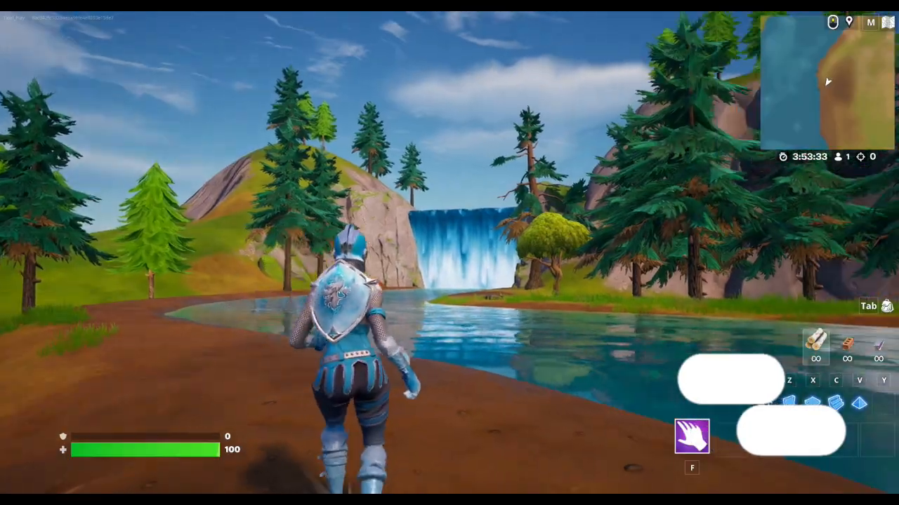